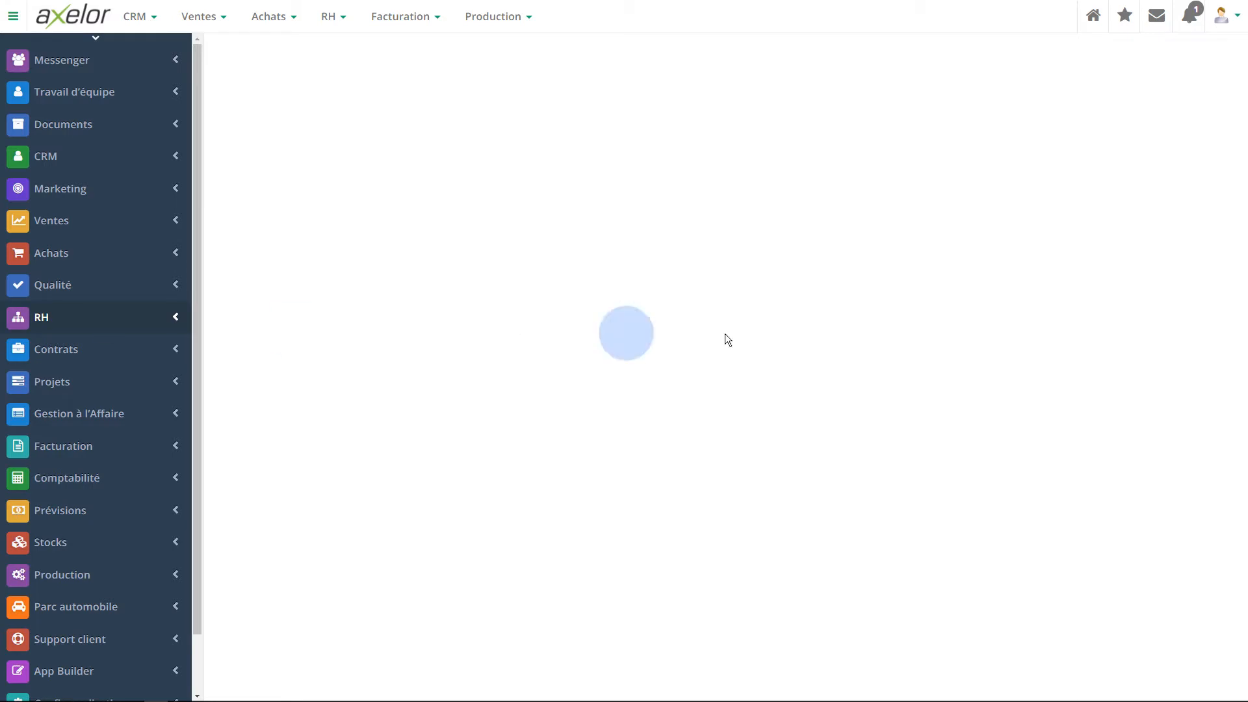
Start completing a new leave request from the HR leave requests and check the available reasons in Motif
{"action": "left_click", "coordinate": [172, 318]}
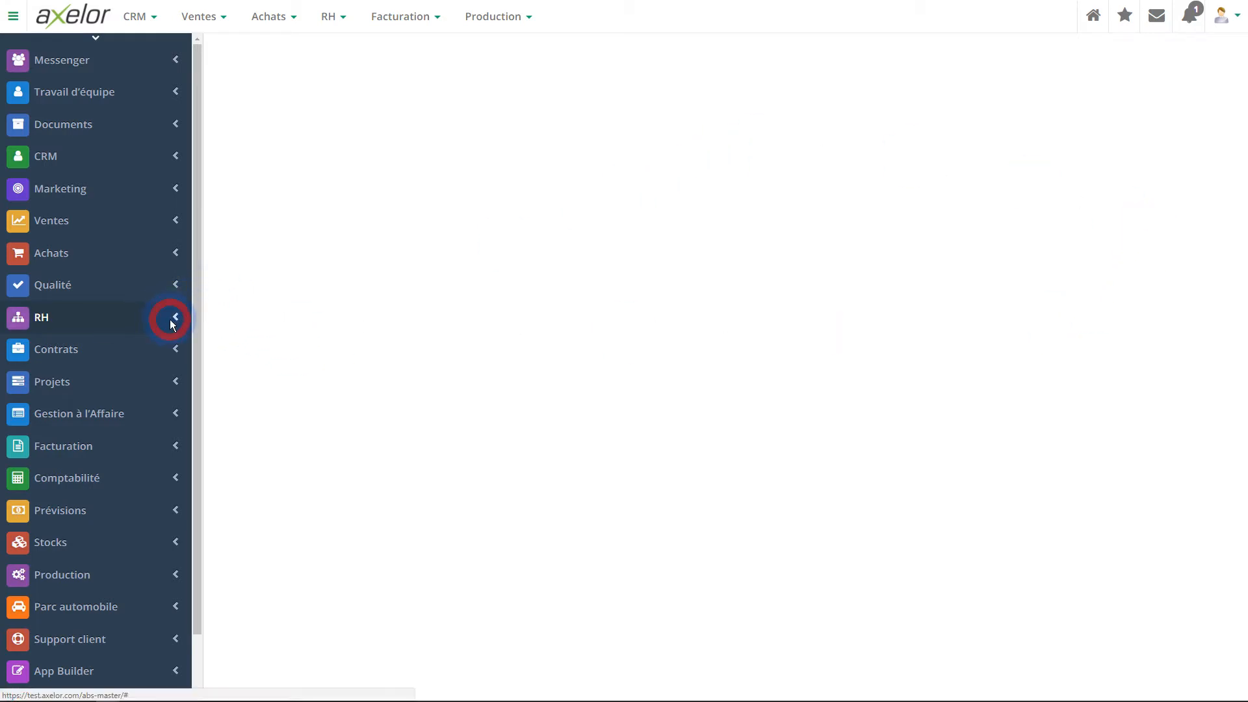
{"action": "left_click", "coordinate": [159, 542]}
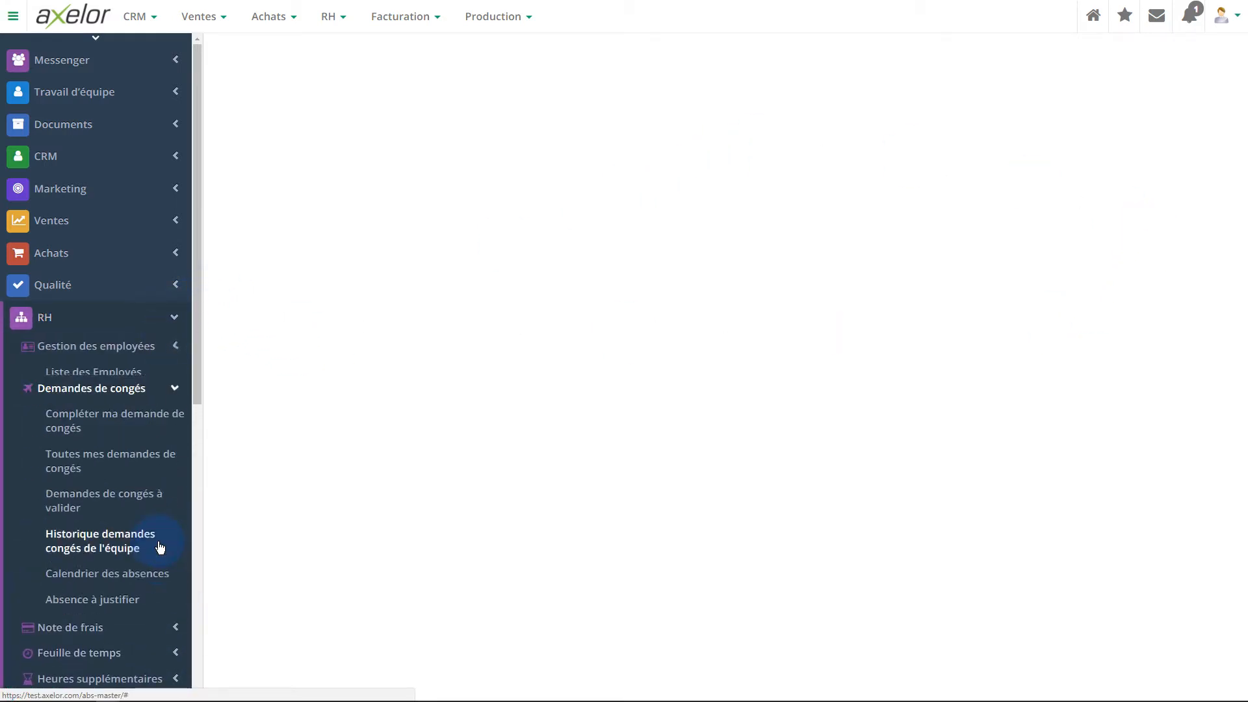
{"action": "left_click", "coordinate": [130, 402]}
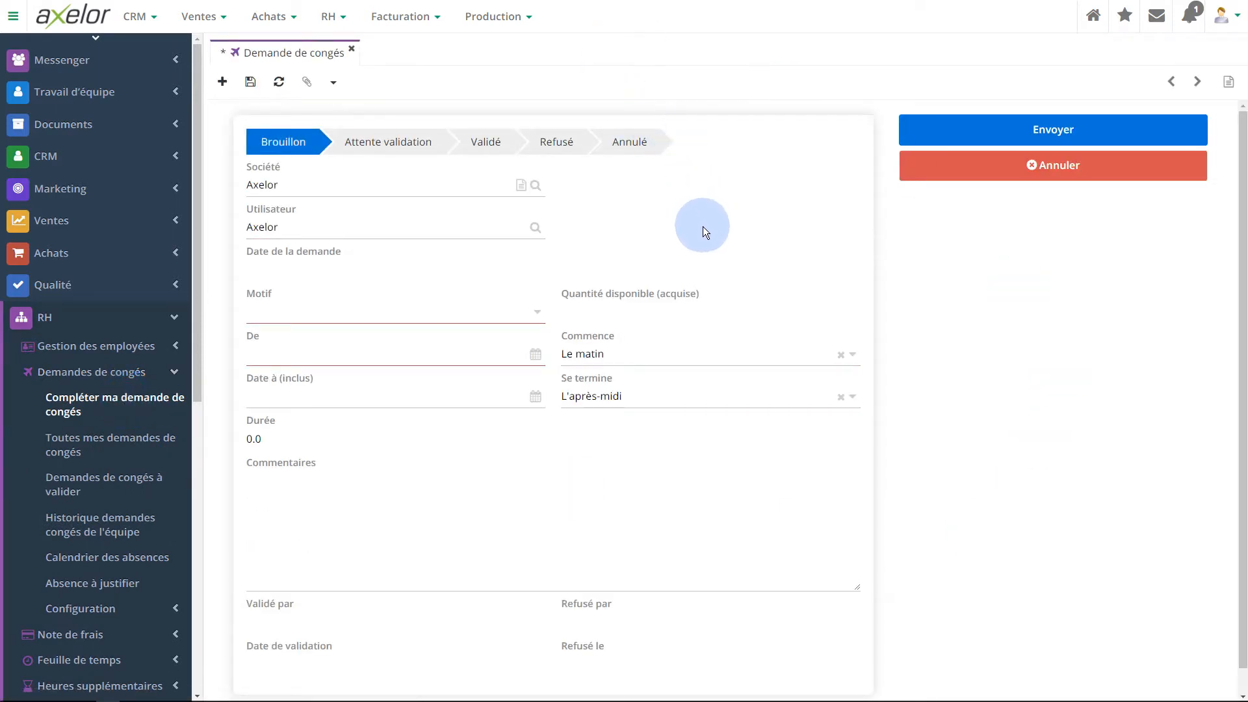
{"action": "left_click", "coordinate": [451, 312]}
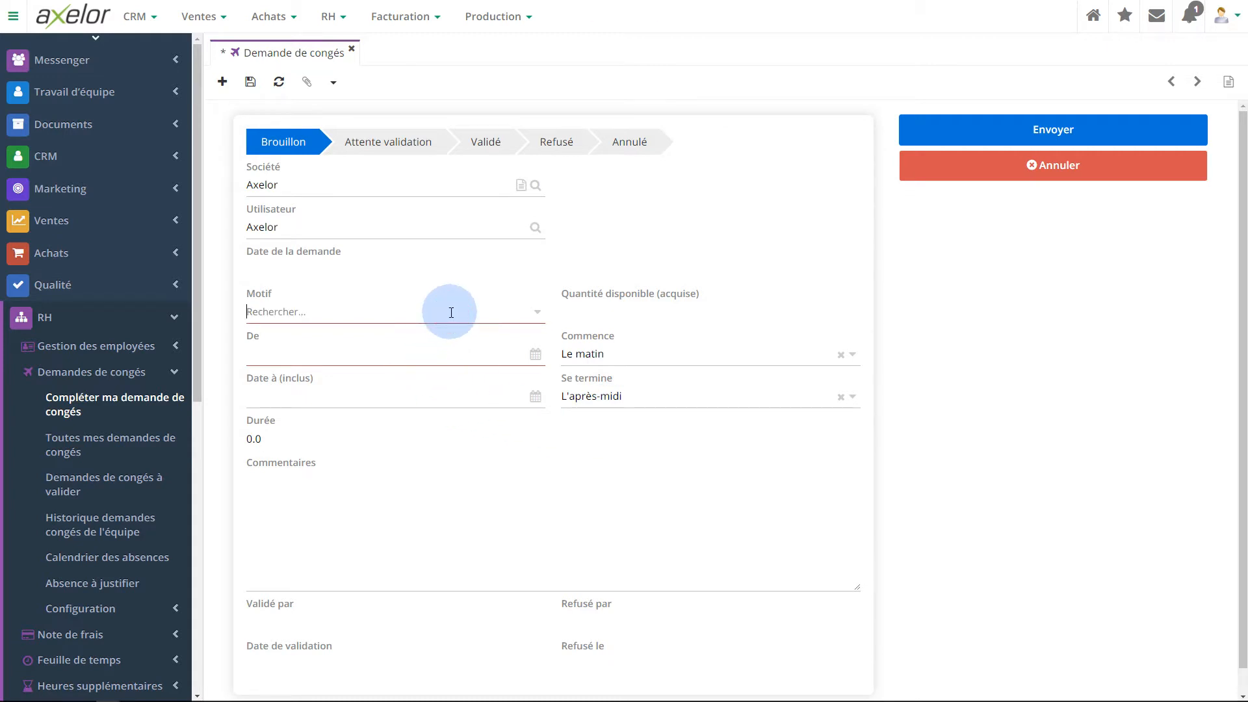
Open the Axelor employee record from the employee list and display its leave counters (Compteurs de congés)
{"action": "left_click", "coordinate": [172, 352]}
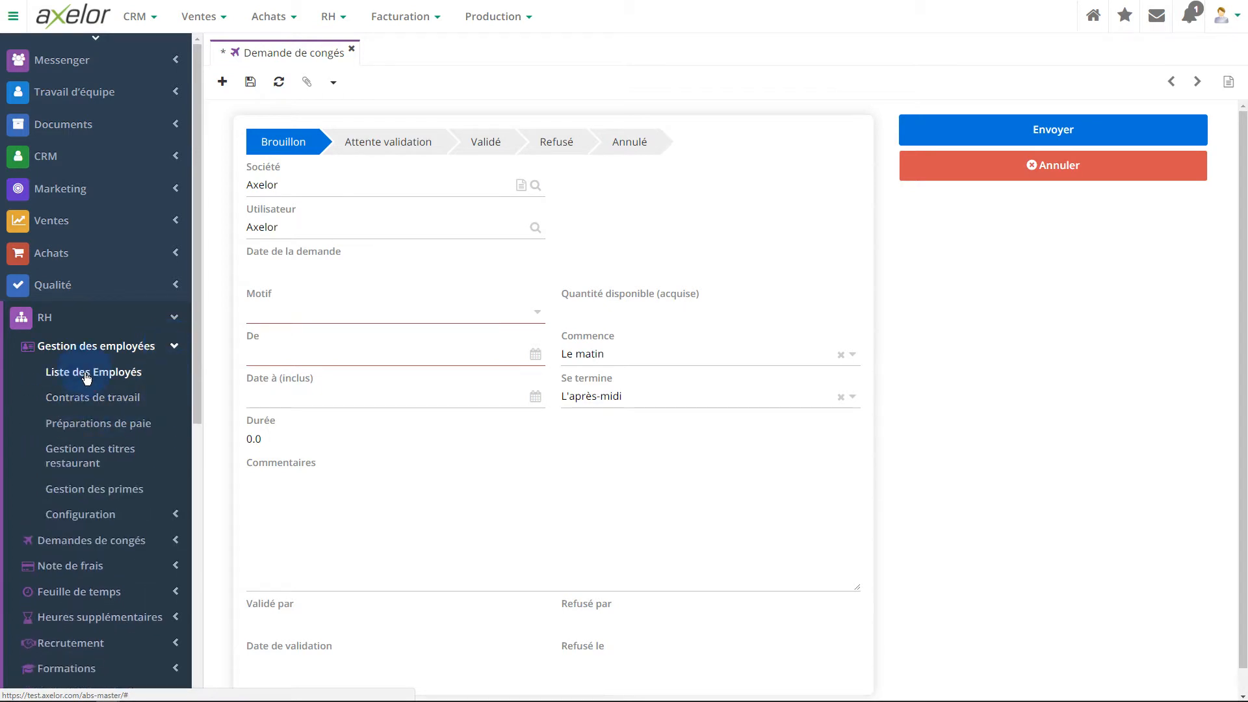
{"action": "left_click", "coordinate": [156, 382]}
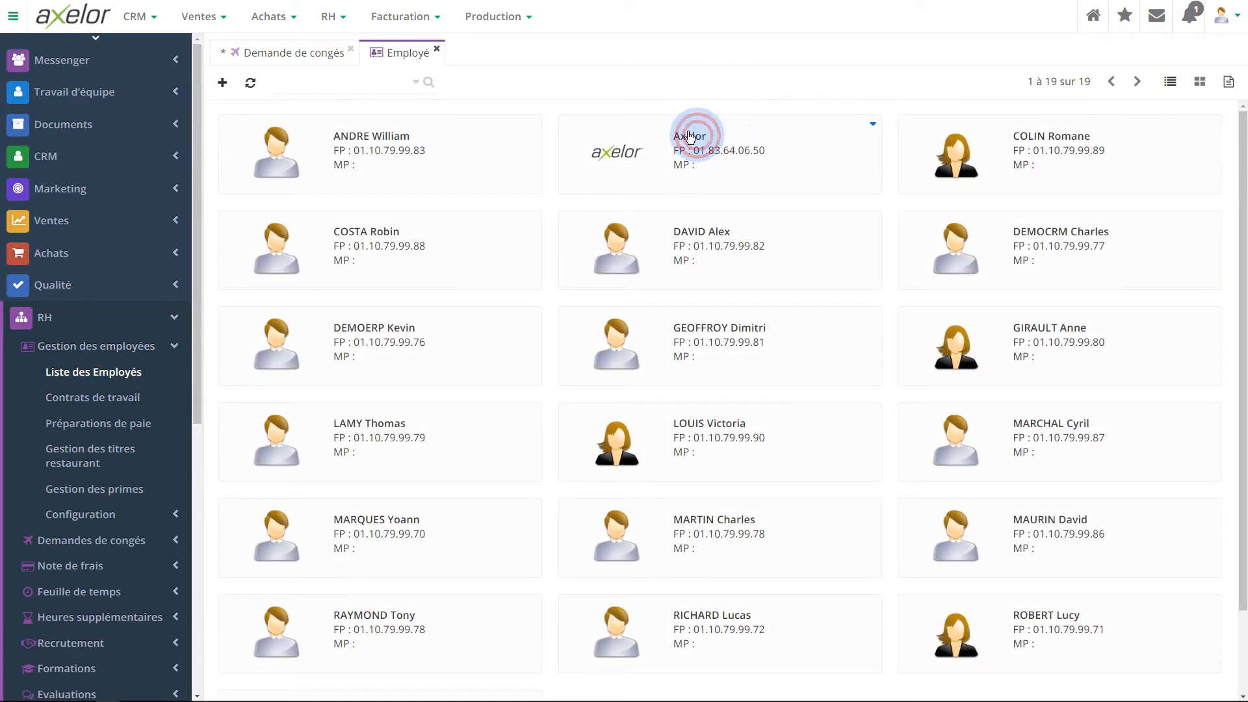
{"action": "left_click", "coordinate": [725, 150]}
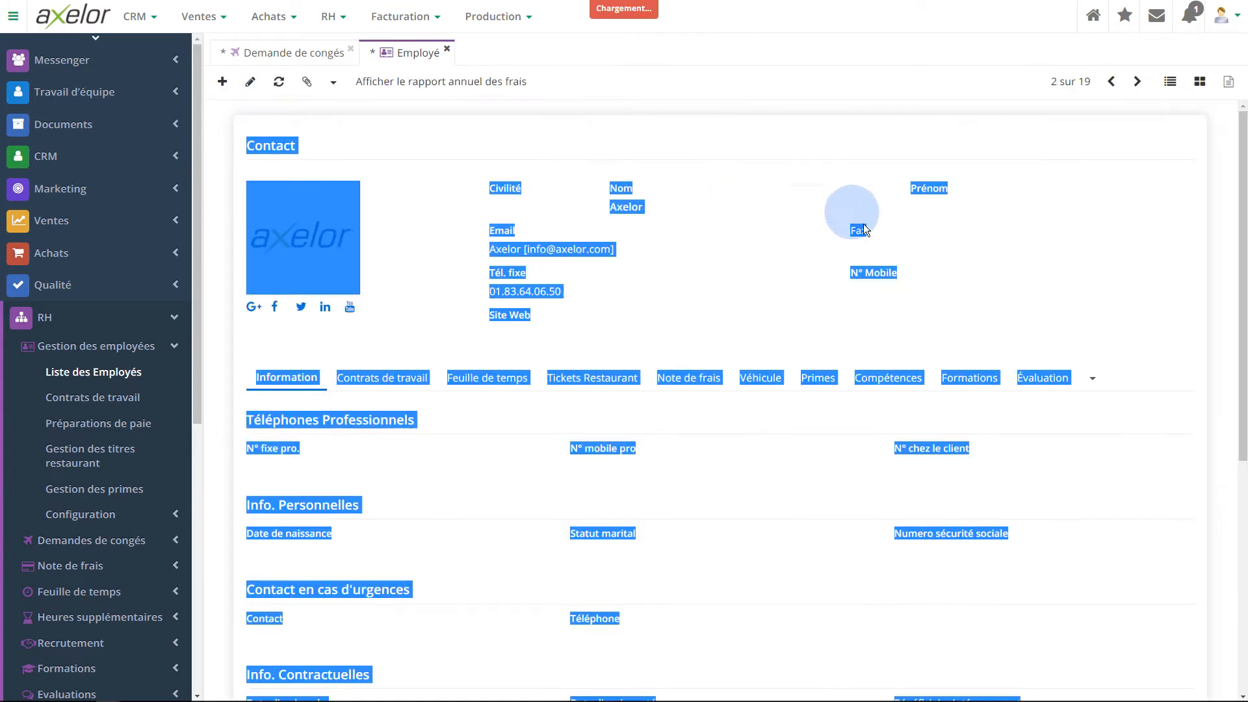
{"action": "left_click", "coordinate": [1060, 294]}
{"action": "left_click", "coordinate": [1093, 378]}
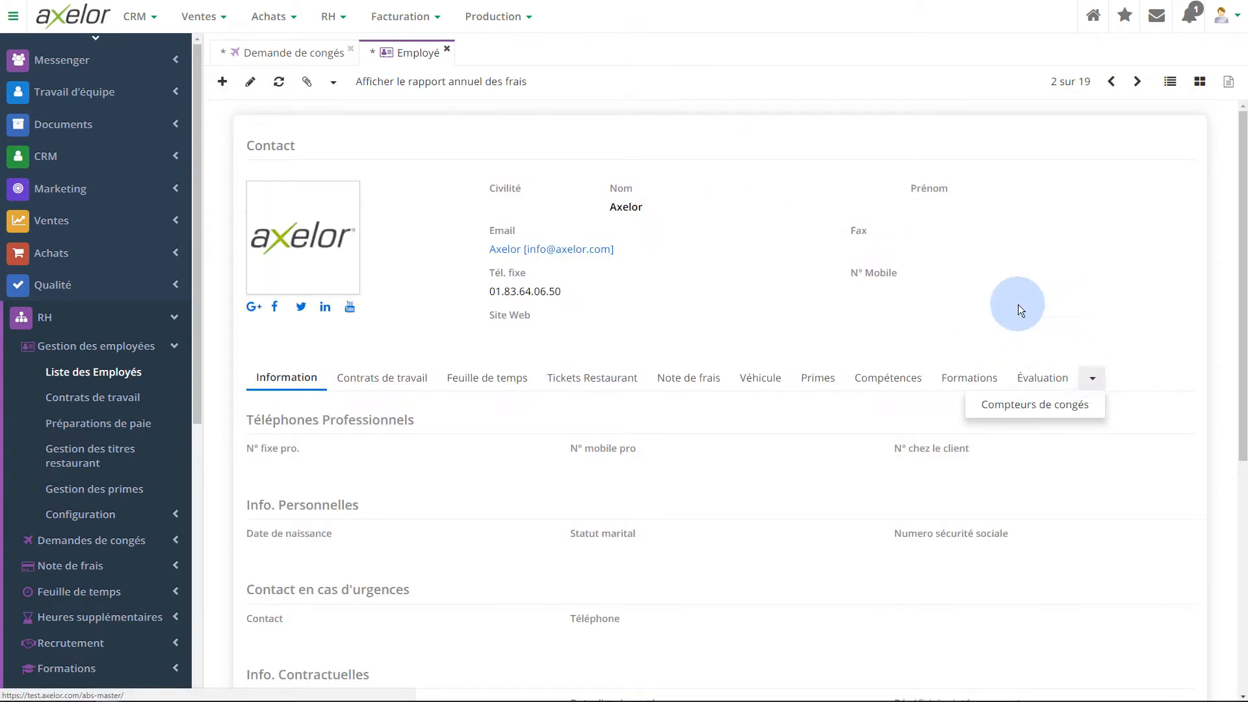
{"action": "left_click", "coordinate": [1042, 404]}
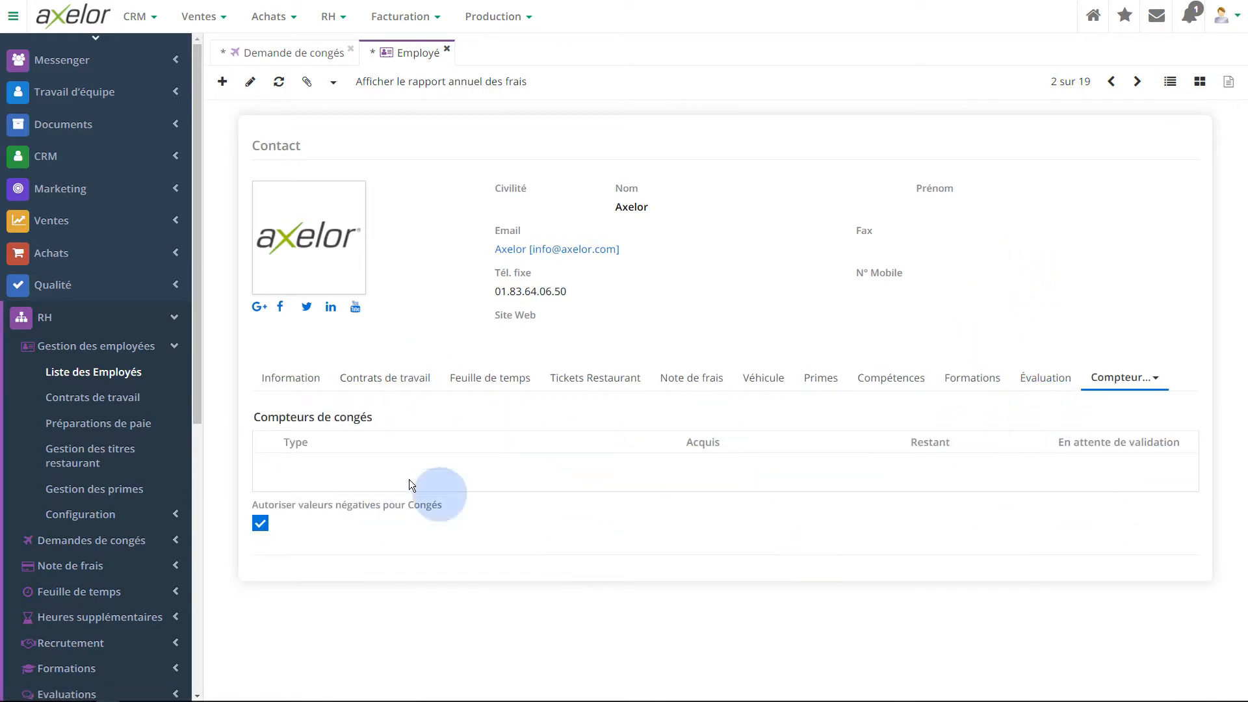
Make the employee record editable and add a leave line of type Congé payé légal et ancienneté
{"action": "left_click", "coordinate": [249, 83]}
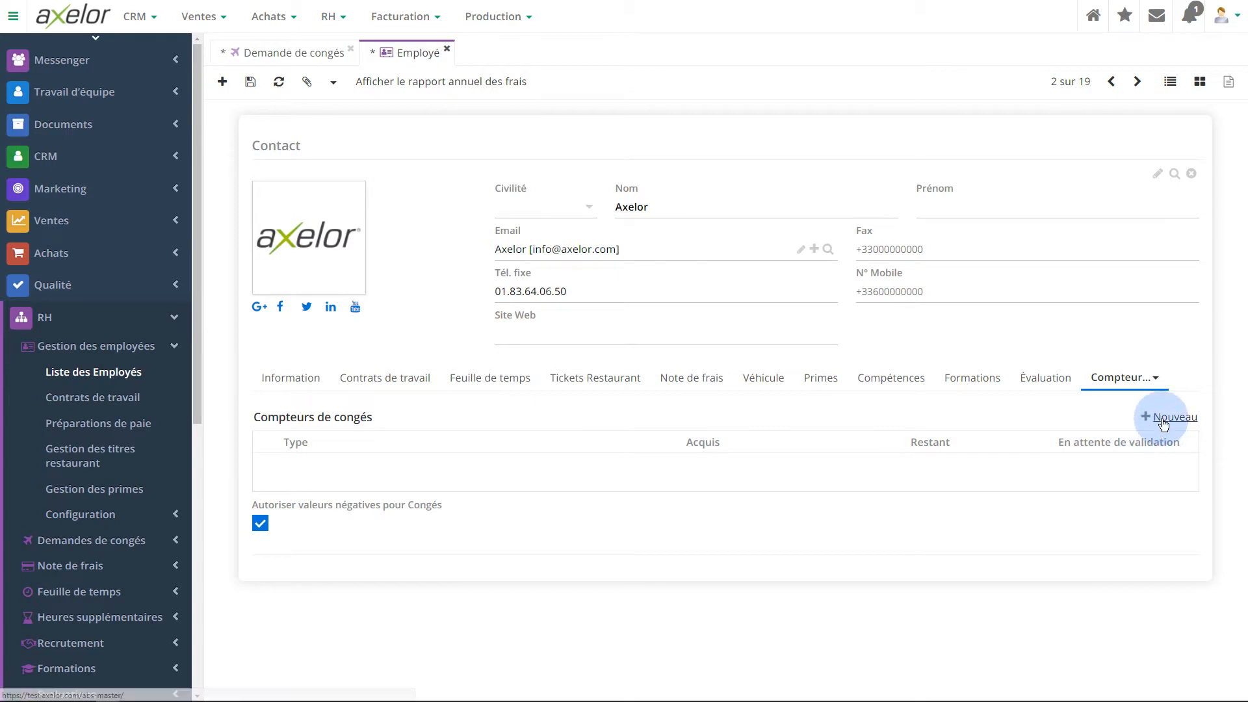
{"action": "left_click", "coordinate": [1164, 422]}
{"action": "left_click", "coordinate": [501, 119]}
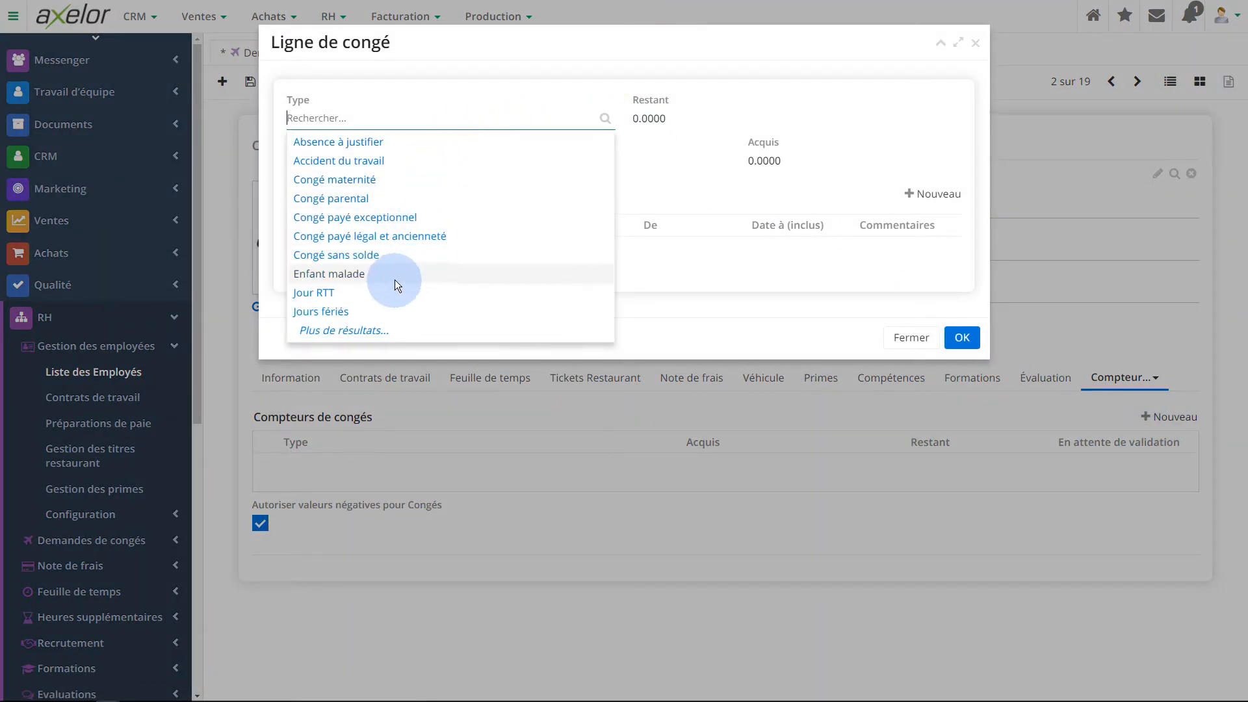
{"action": "left_click", "coordinate": [381, 236]}
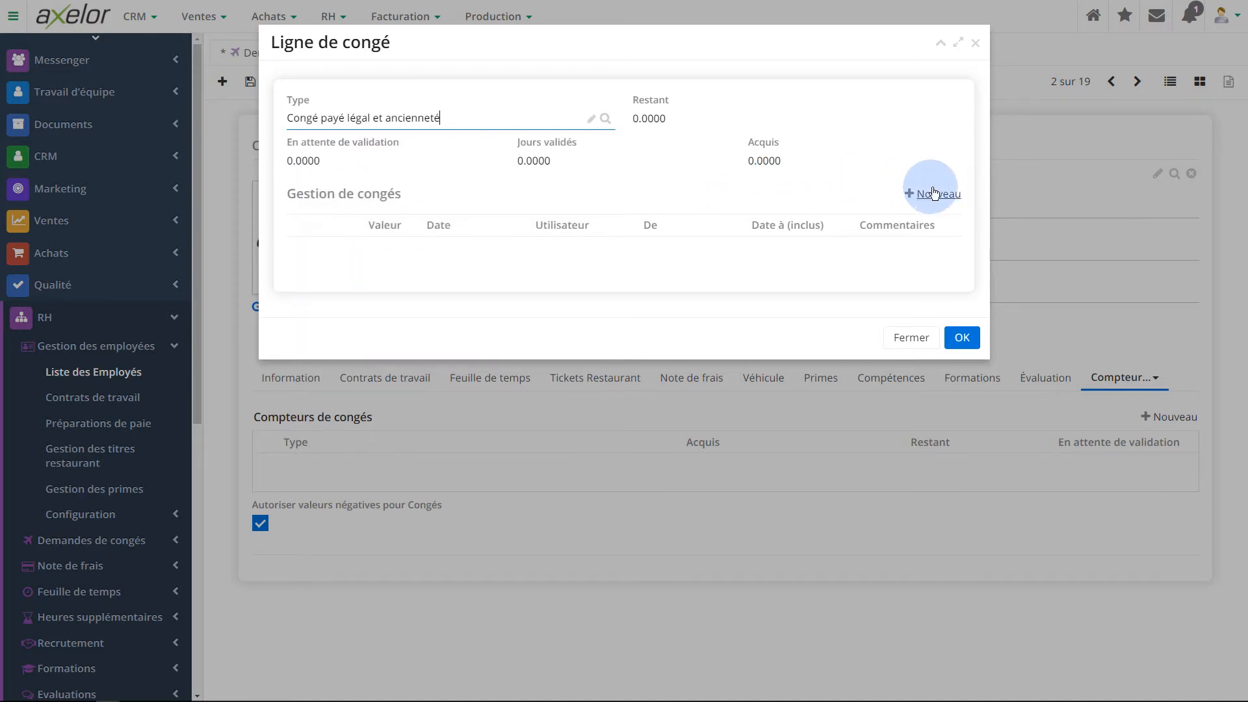
Add a leave management entry with a value of 20 and a start date of 01/01/2018
{"action": "left_click", "coordinate": [934, 193]}
{"action": "left_click", "coordinate": [394, 247]}
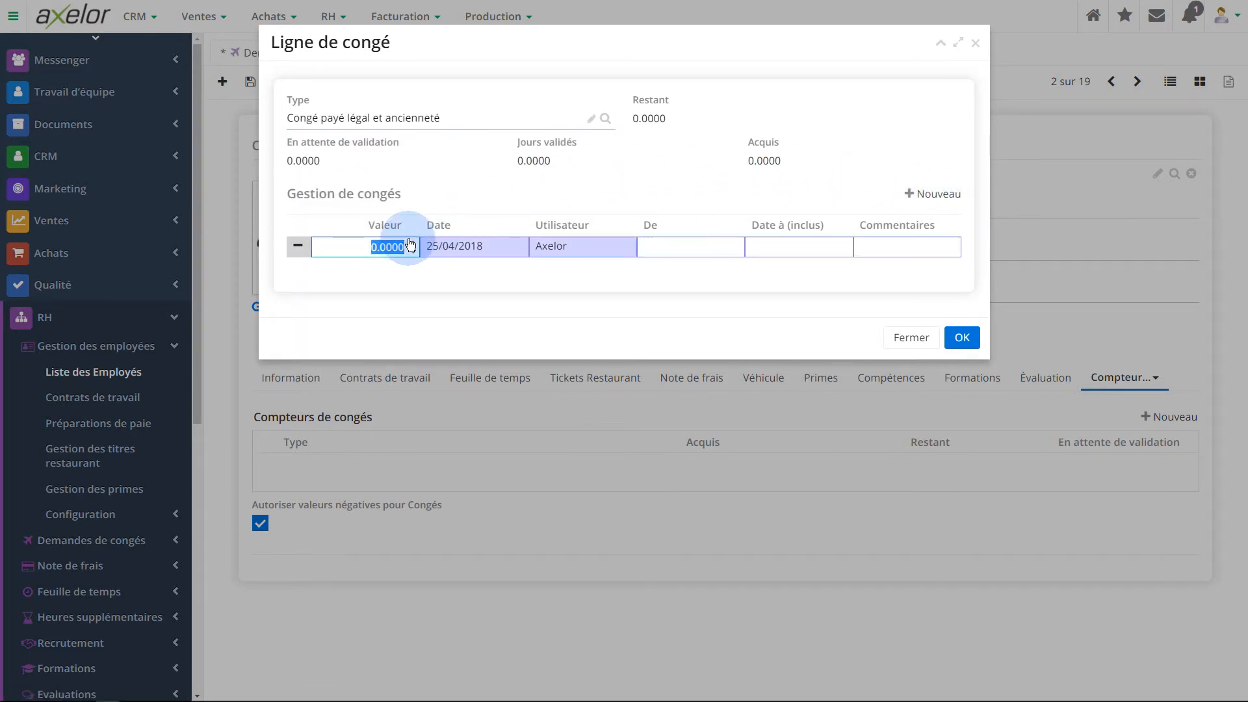
{"action": "type", "text": "20"}
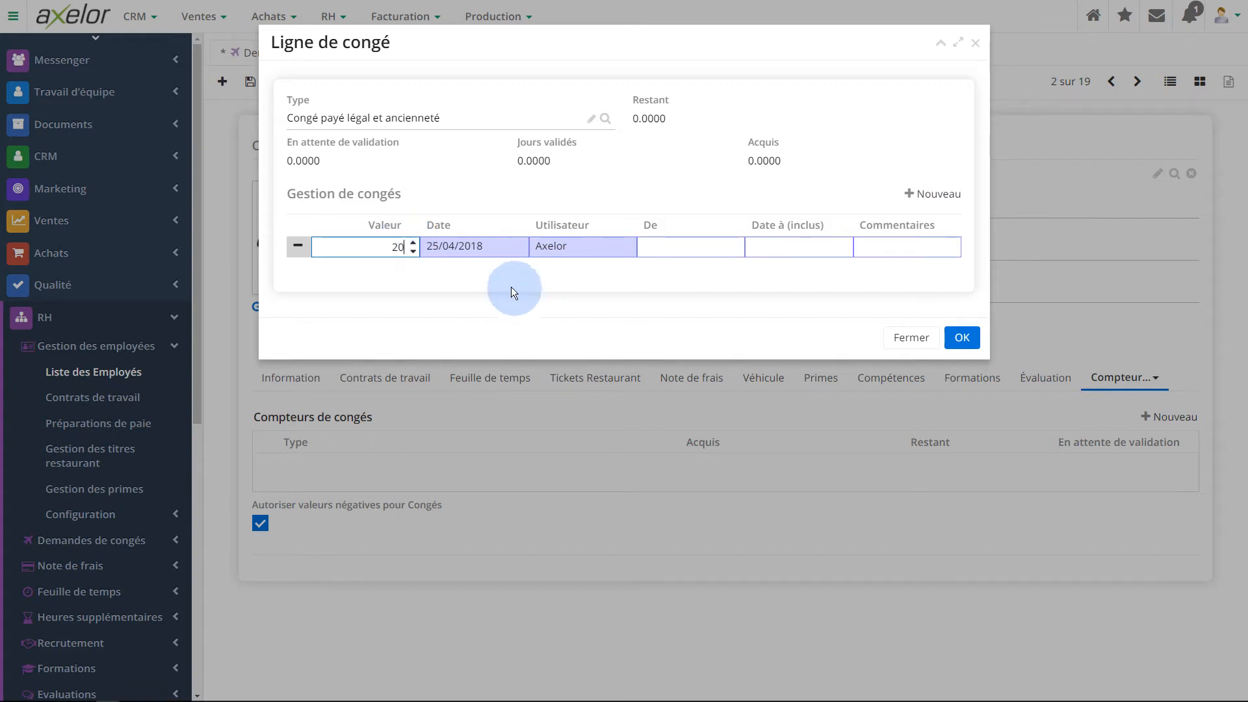
{"action": "left_click", "coordinate": [675, 246]}
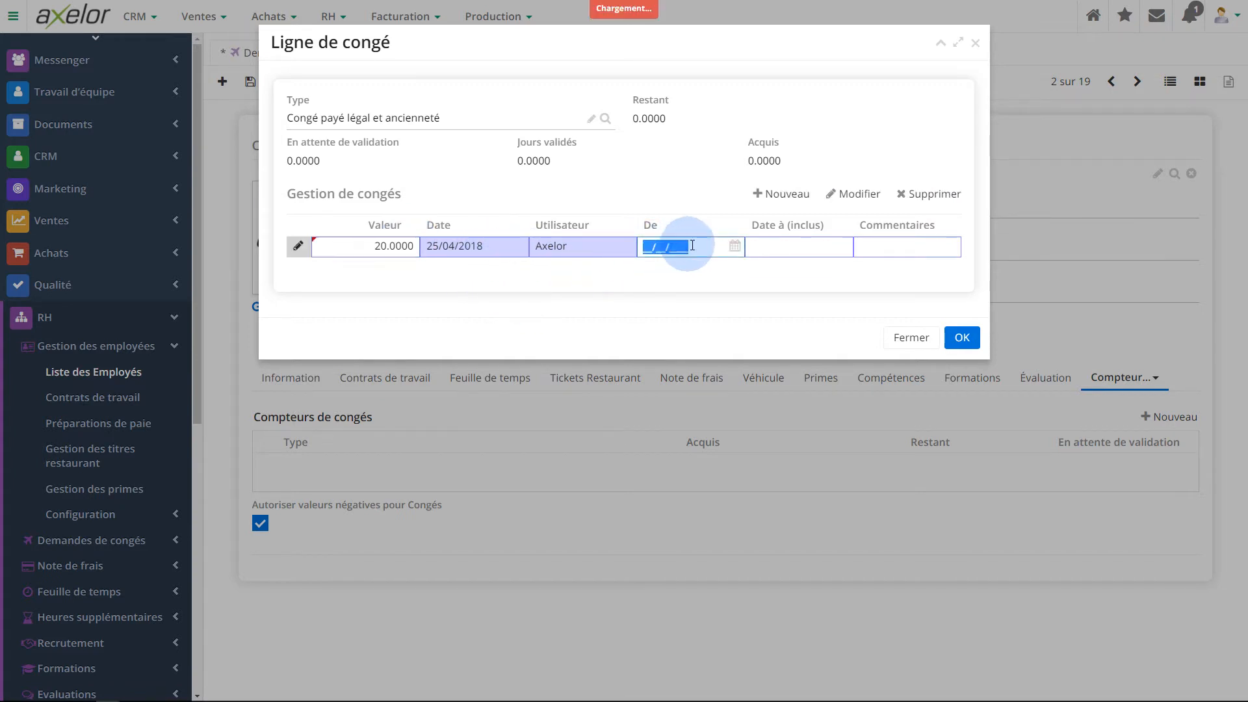
{"action": "left_click", "coordinate": [734, 247]}
{"action": "left_click", "coordinate": [651, 272]}
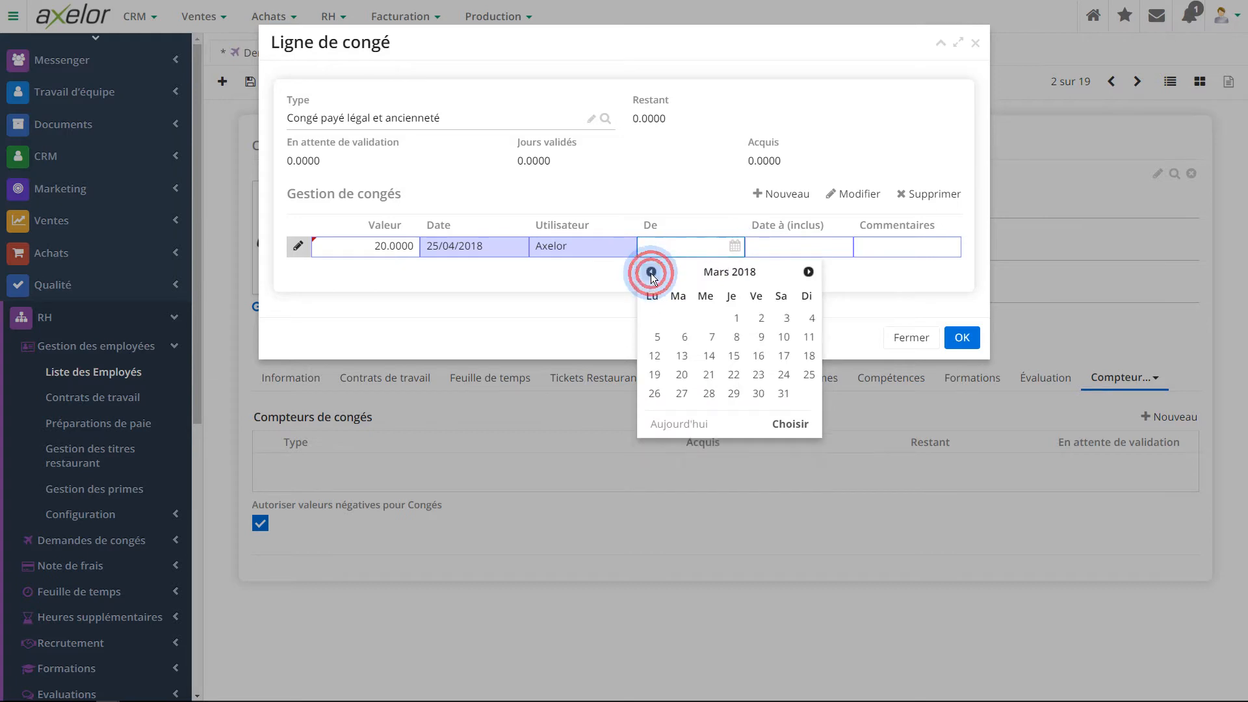
{"action": "left_click", "coordinate": [651, 272]}
{"action": "left_click", "coordinate": [651, 272]}
{"action": "left_click", "coordinate": [655, 316]}
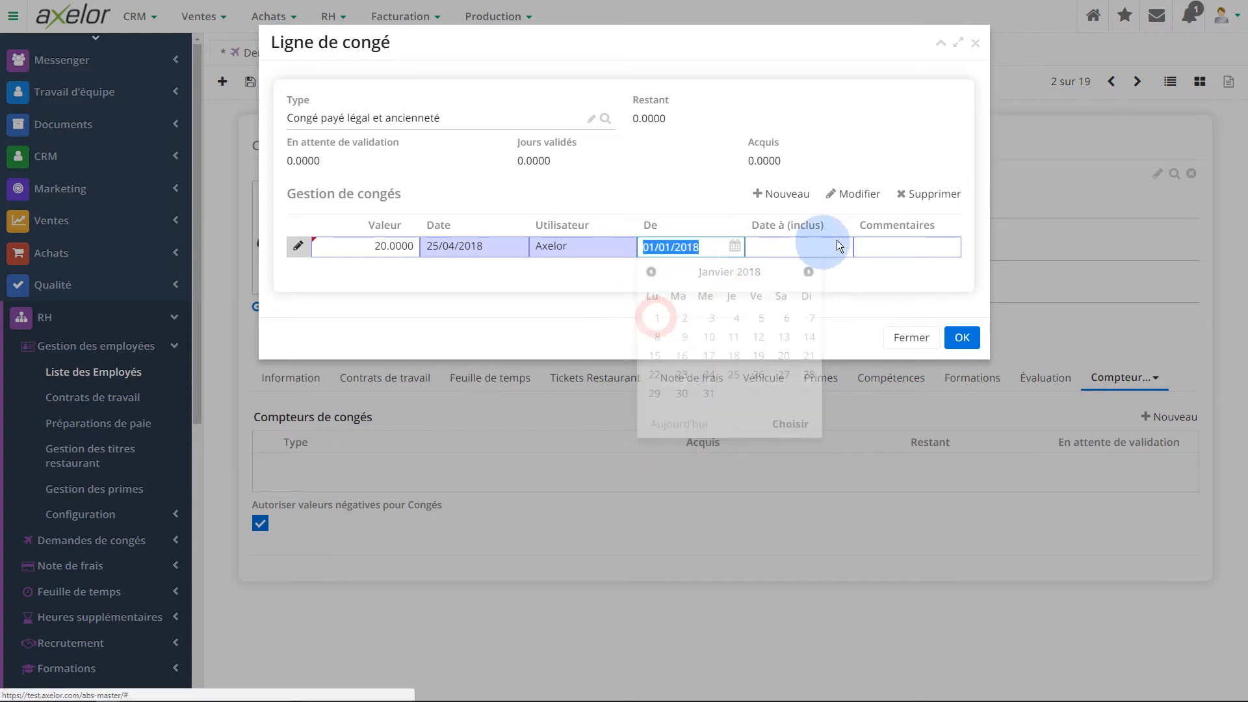
Set the entry's end date to 31/12/2018, confirm the leave line and save the employee record
{"action": "left_click", "coordinate": [813, 244]}
{"action": "type", "text": "31122"}
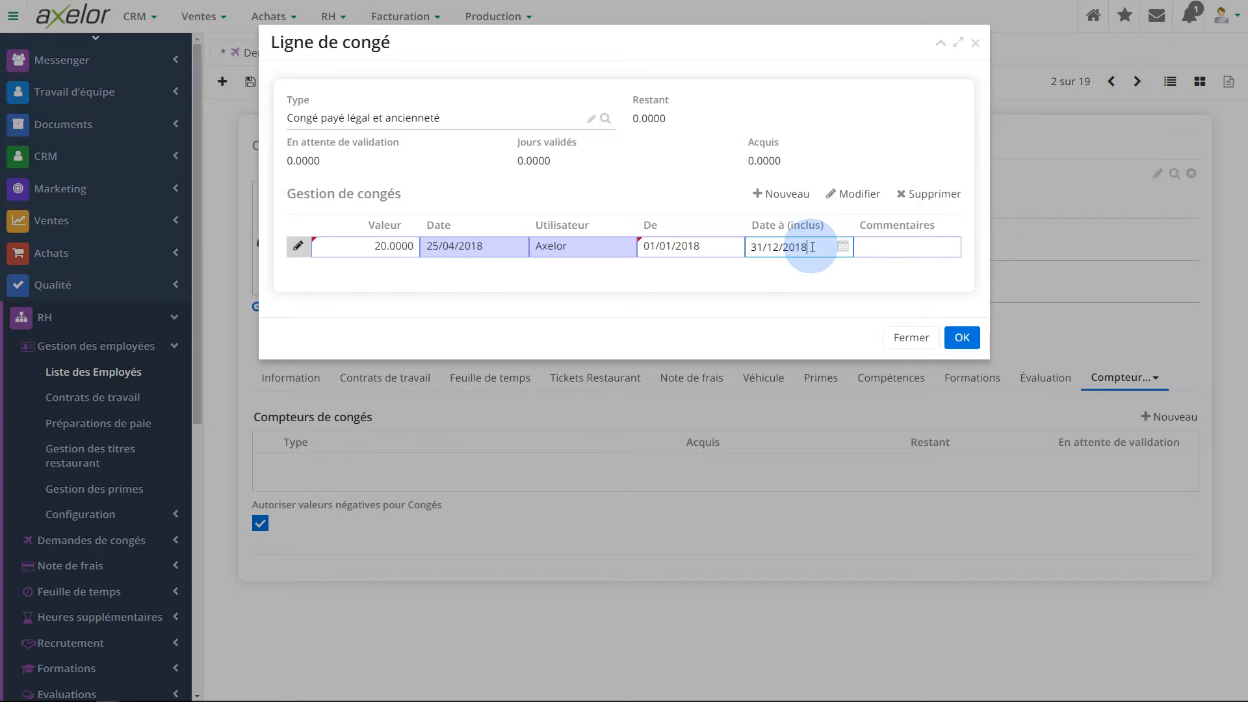
{"action": "left_click", "coordinate": [962, 338]}
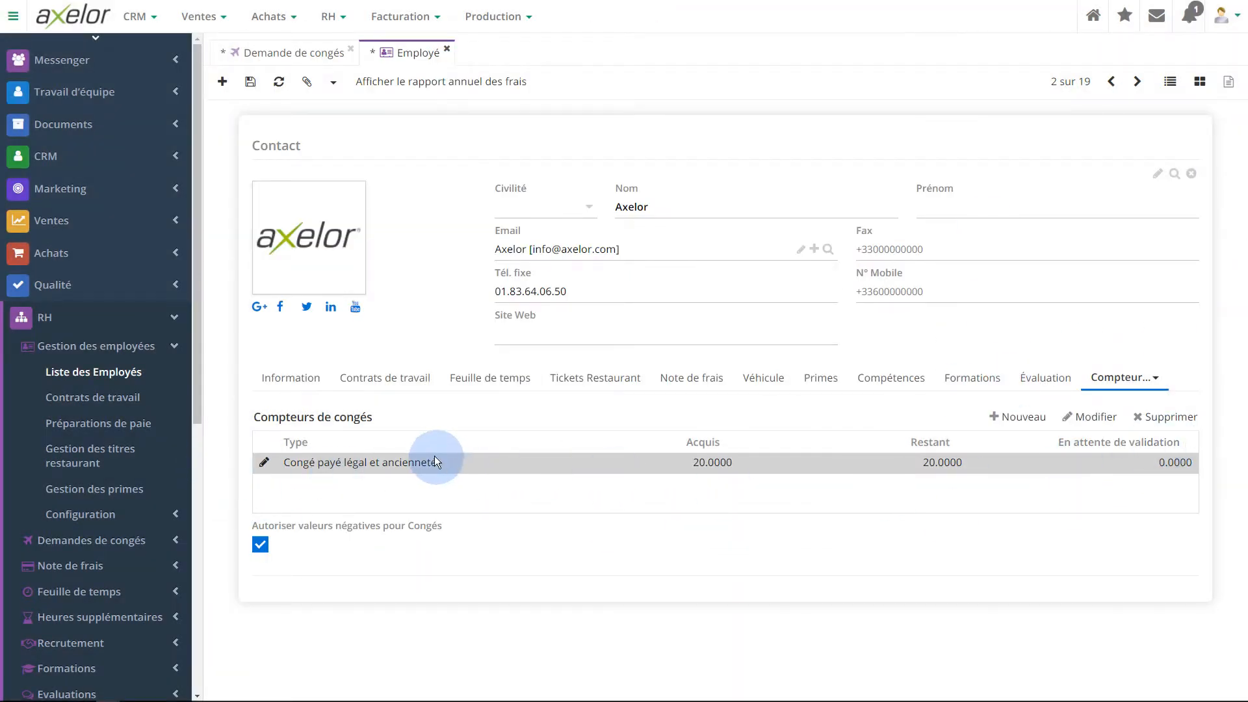
{"action": "left_click", "coordinate": [250, 81]}
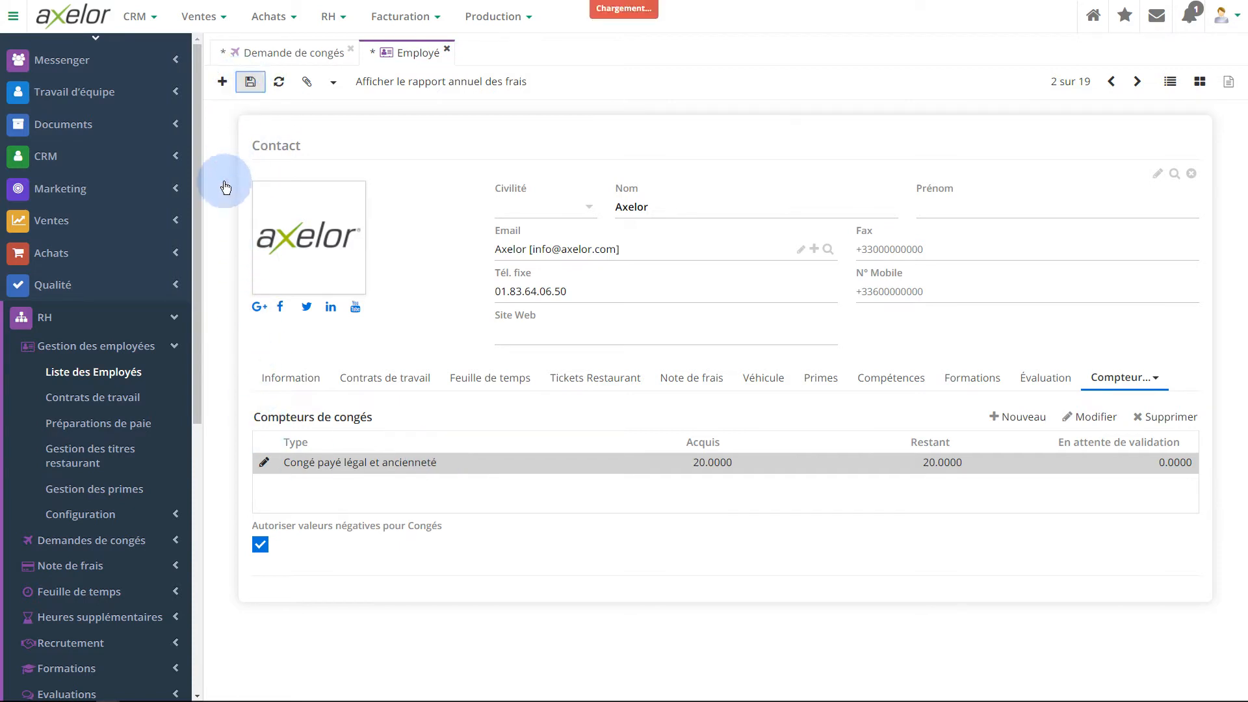
Return to the leave request and set its Motif to Congé payé légal et ancienneté
{"action": "left_click", "coordinate": [302, 52]}
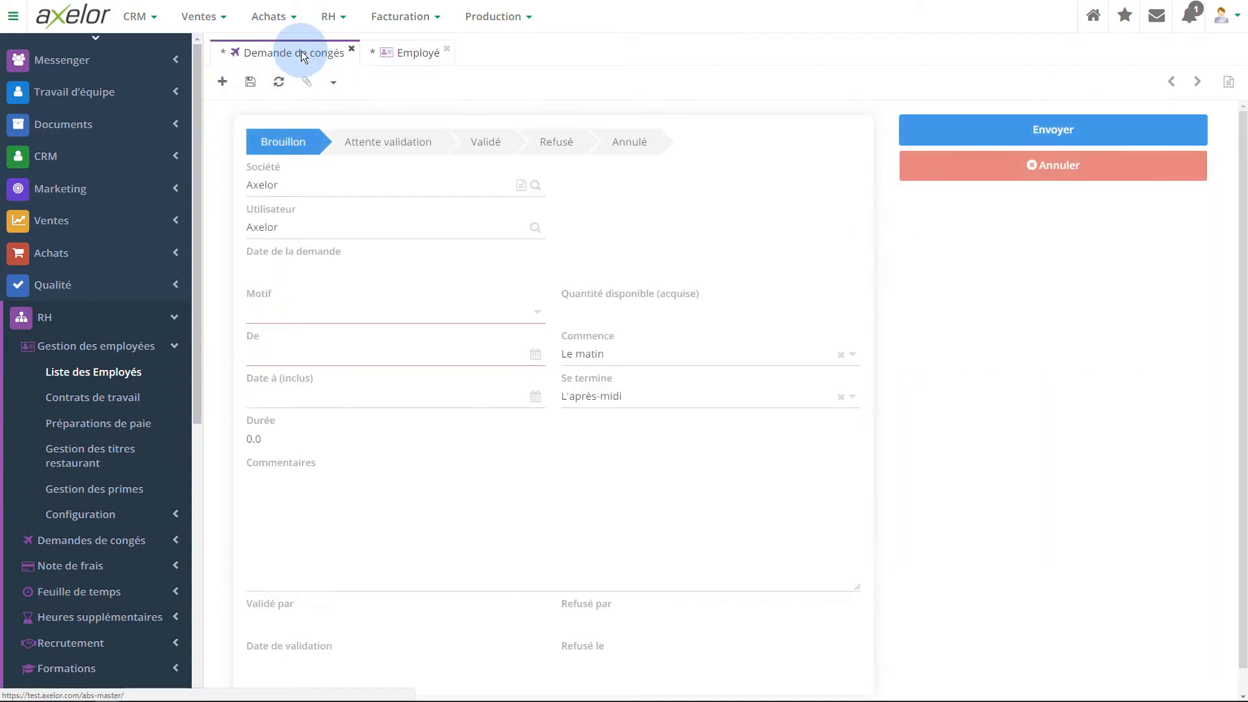
{"action": "left_click", "coordinate": [381, 310]}
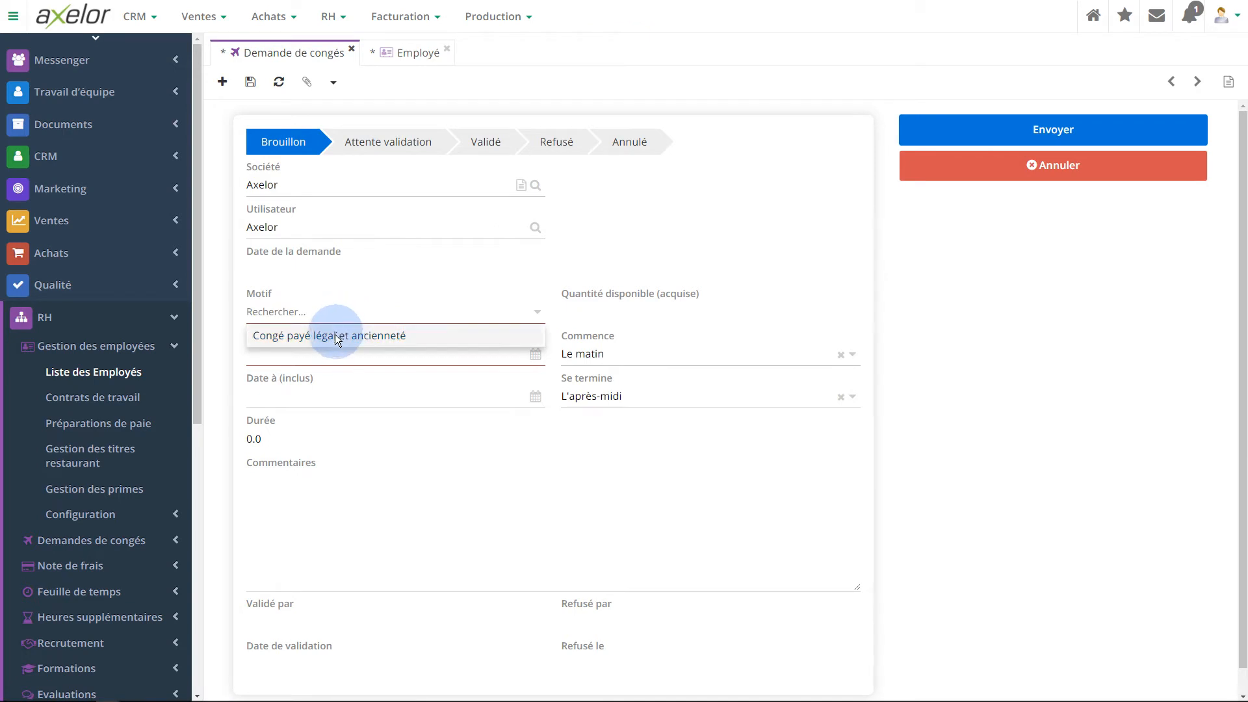
{"action": "left_click", "coordinate": [333, 337]}
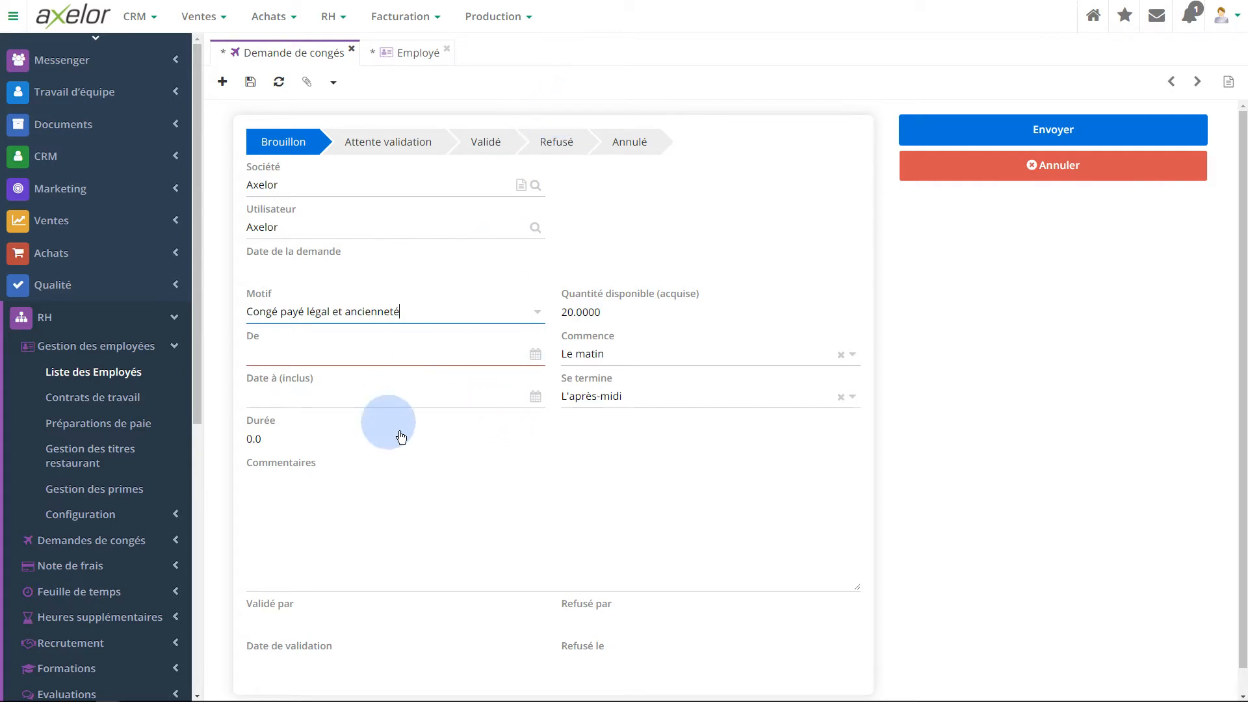
Set the leave request's start date to 01/05/2018 and open the end date calendar
{"action": "scroll", "coordinate": [535, 379], "scroll_direction": "down", "scroll_amount": 1}
{"action": "left_click", "coordinate": [535, 330]}
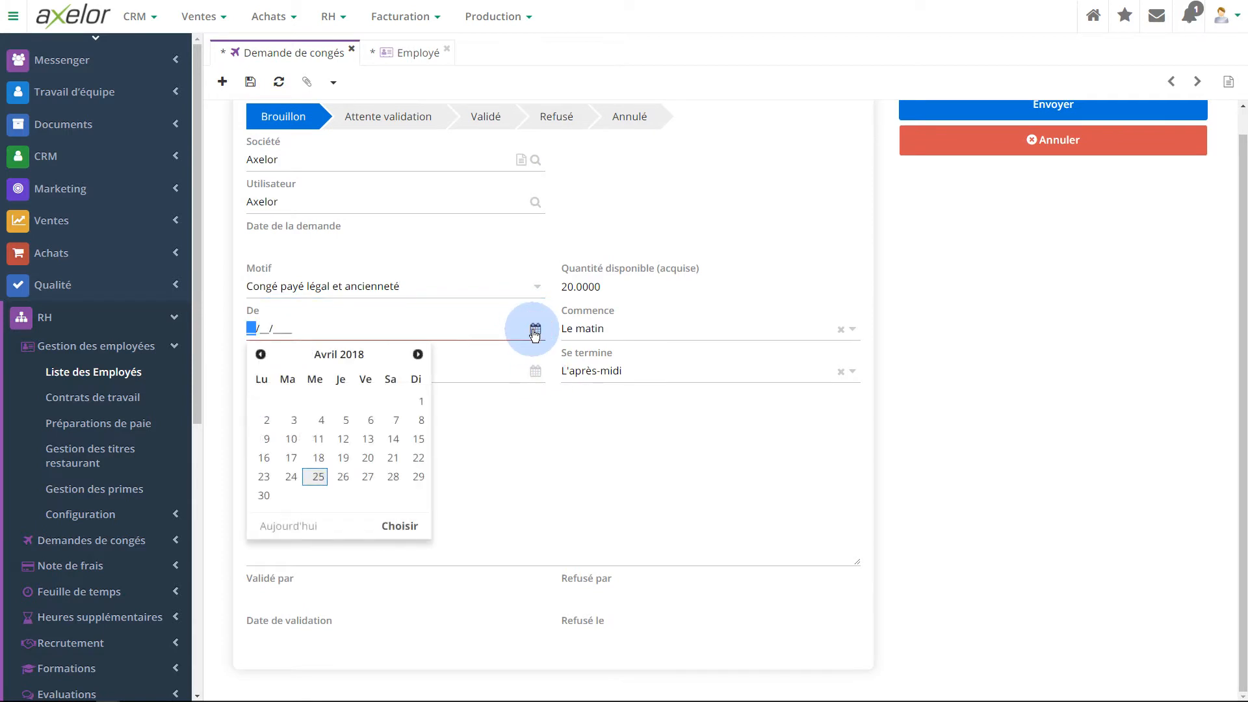
{"action": "left_click", "coordinate": [417, 355]}
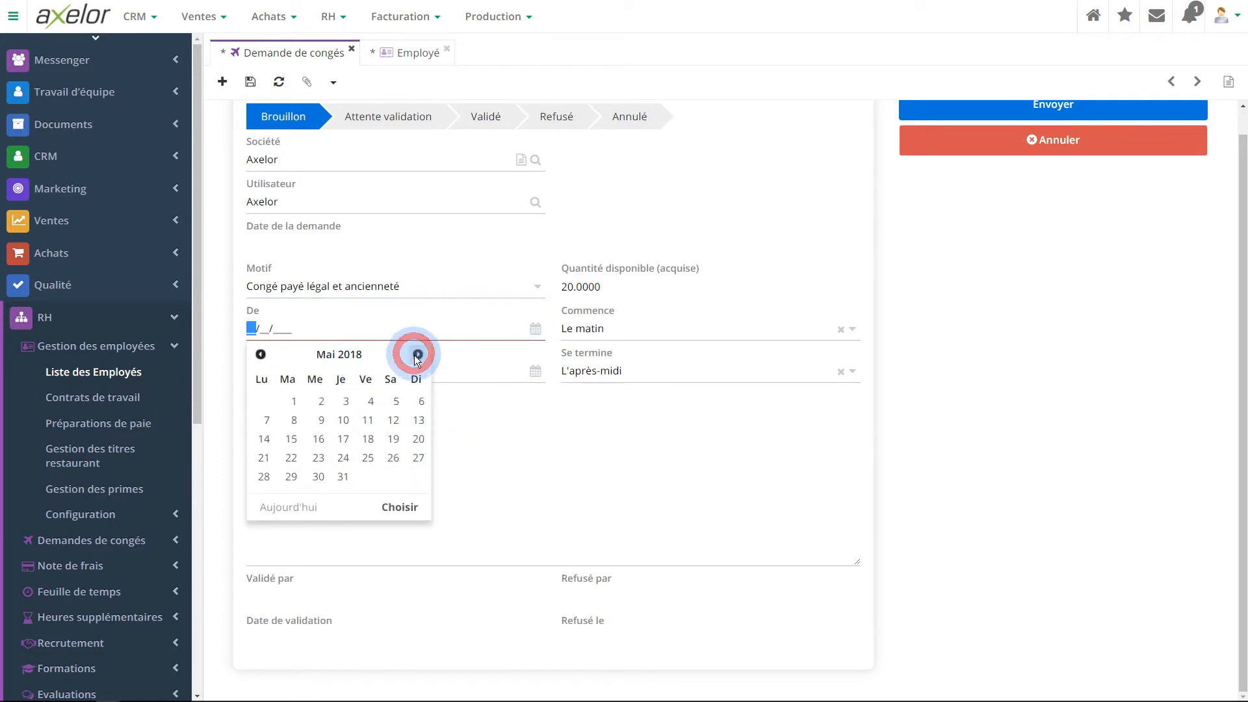
{"action": "left_click", "coordinate": [294, 401]}
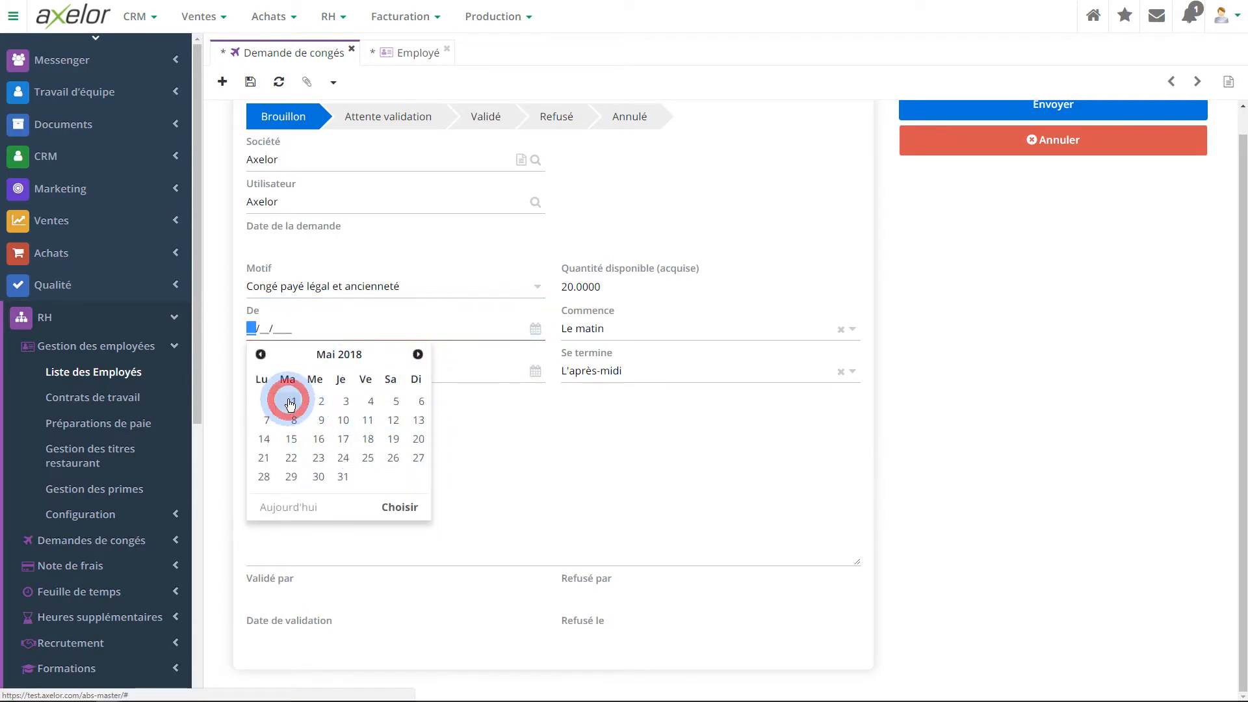
{"action": "left_click", "coordinate": [535, 371]}
{"action": "left_click", "coordinate": [417, 397]}
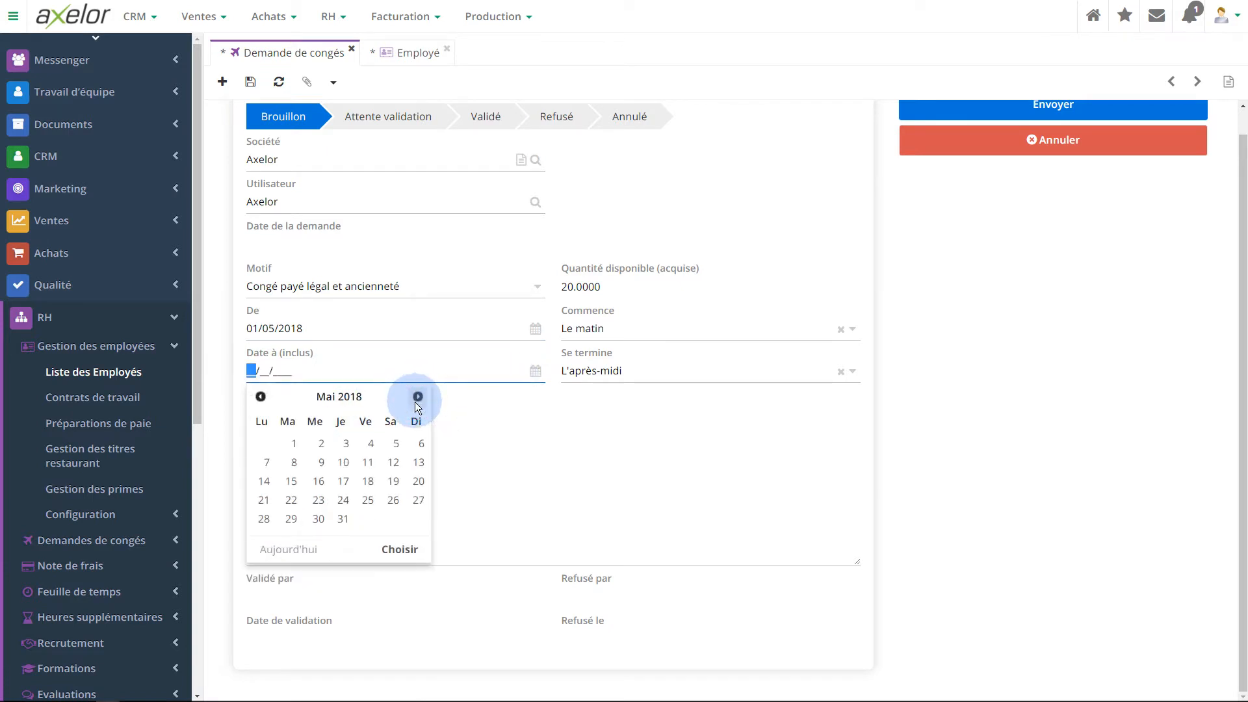
Set the leave request's start date to 01/06/2018
{"action": "left_click", "coordinate": [535, 328]}
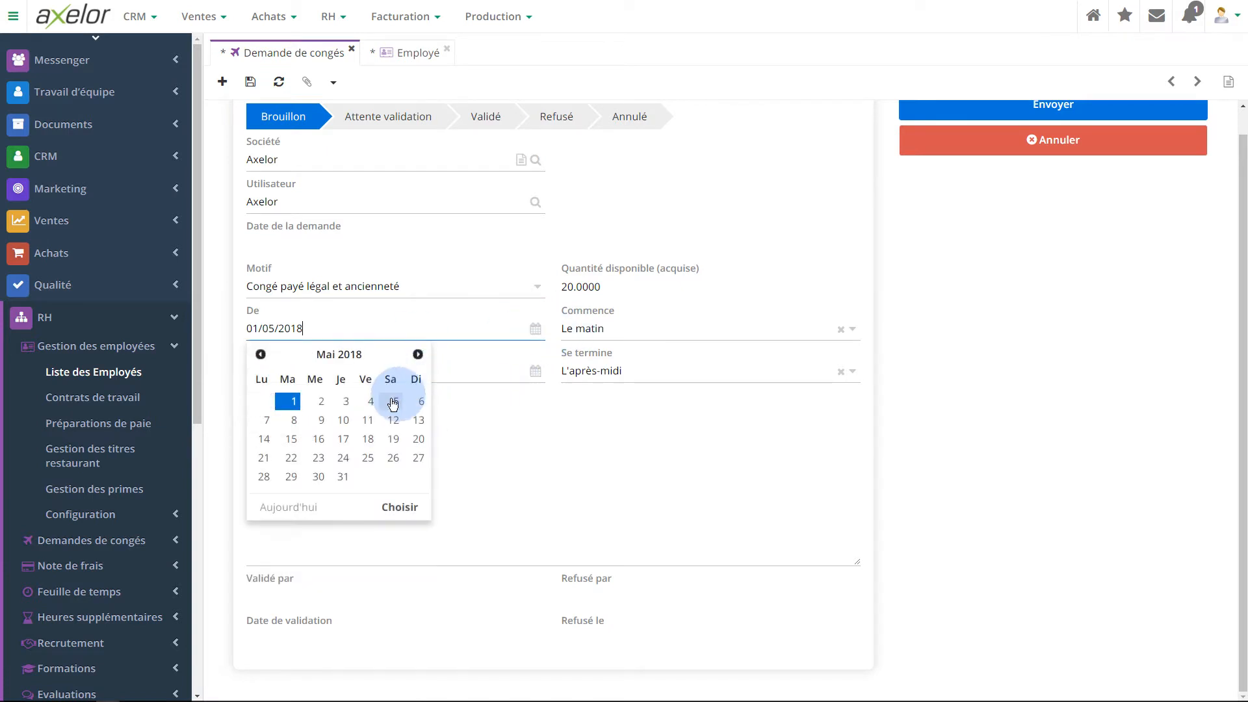
{"action": "left_click", "coordinate": [417, 354]}
{"action": "left_click", "coordinate": [368, 401]}
{"action": "left_click", "coordinate": [535, 329]}
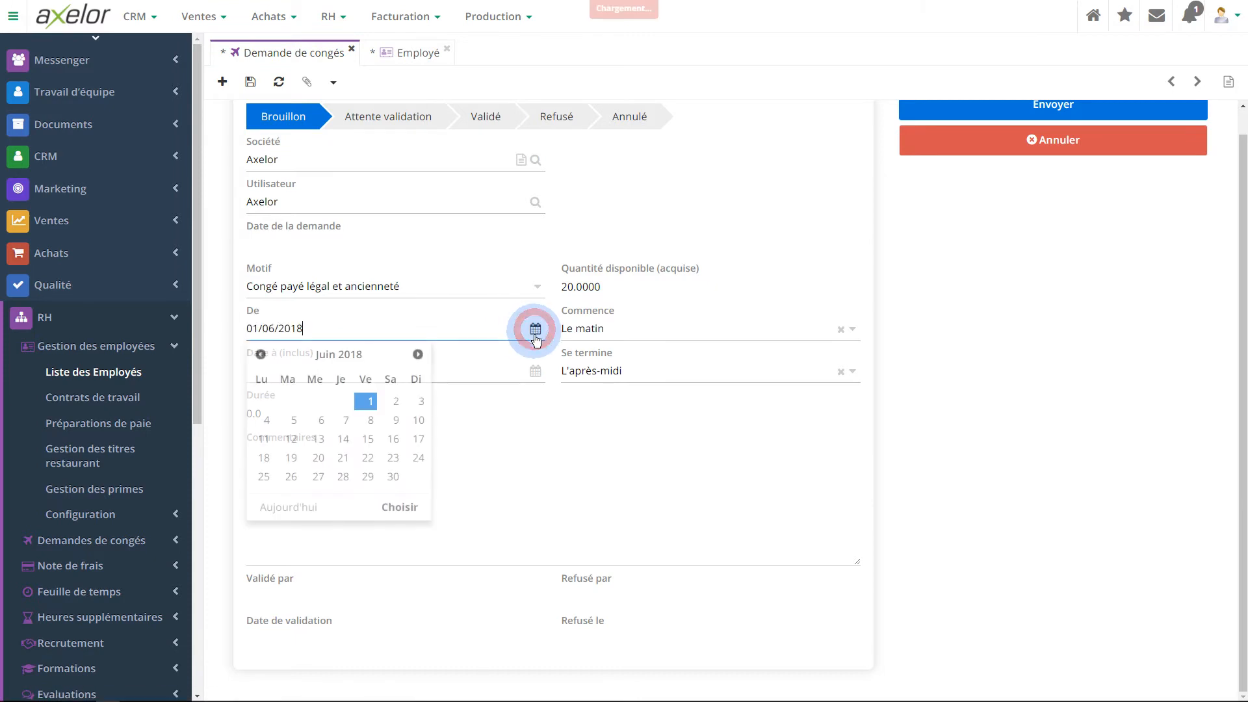
Set the leave request's inclusive end date to 10/06/2018
{"action": "left_click", "coordinate": [535, 371]}
{"action": "left_click", "coordinate": [417, 396]}
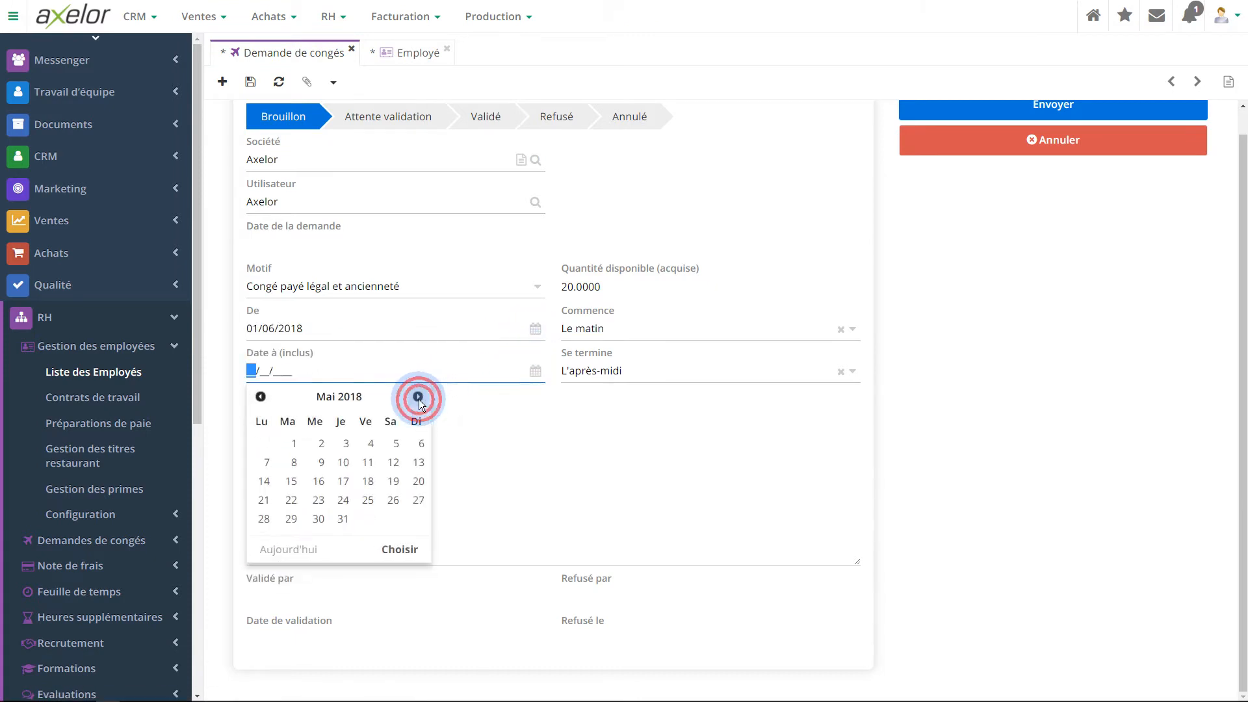
{"action": "left_click", "coordinate": [418, 397]}
{"action": "left_click", "coordinate": [419, 463]}
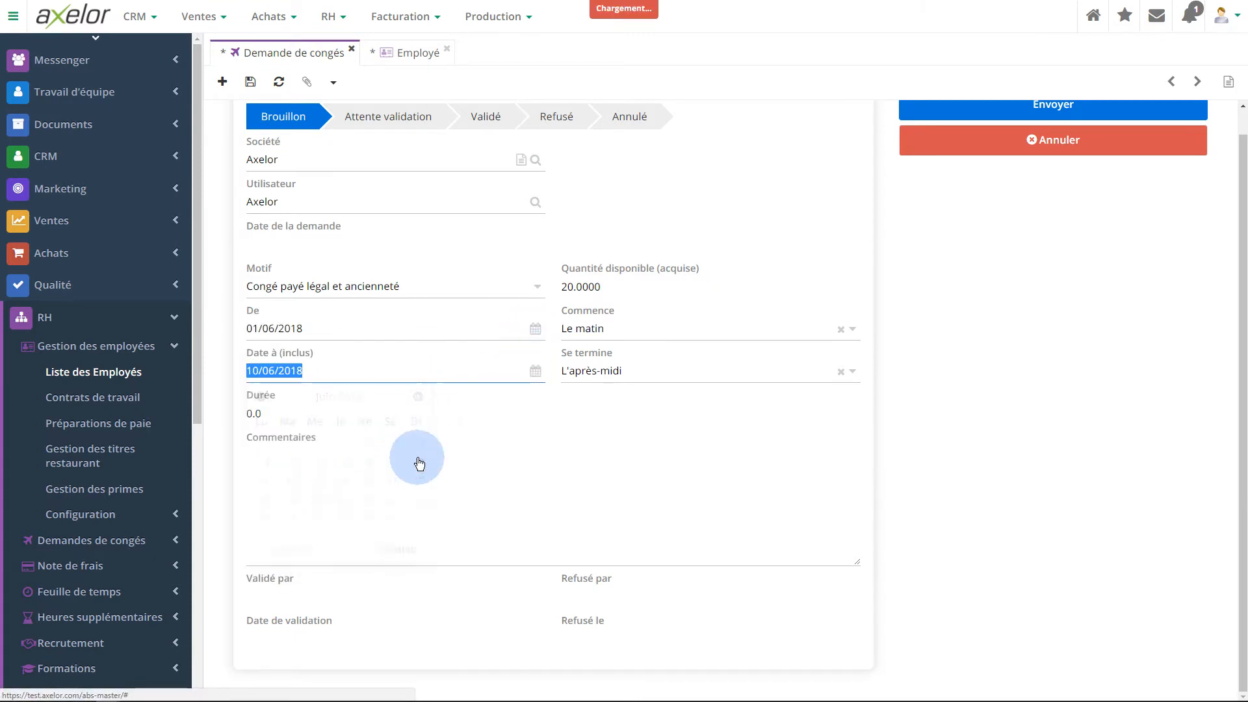
{"action": "left_click", "coordinate": [315, 317]}
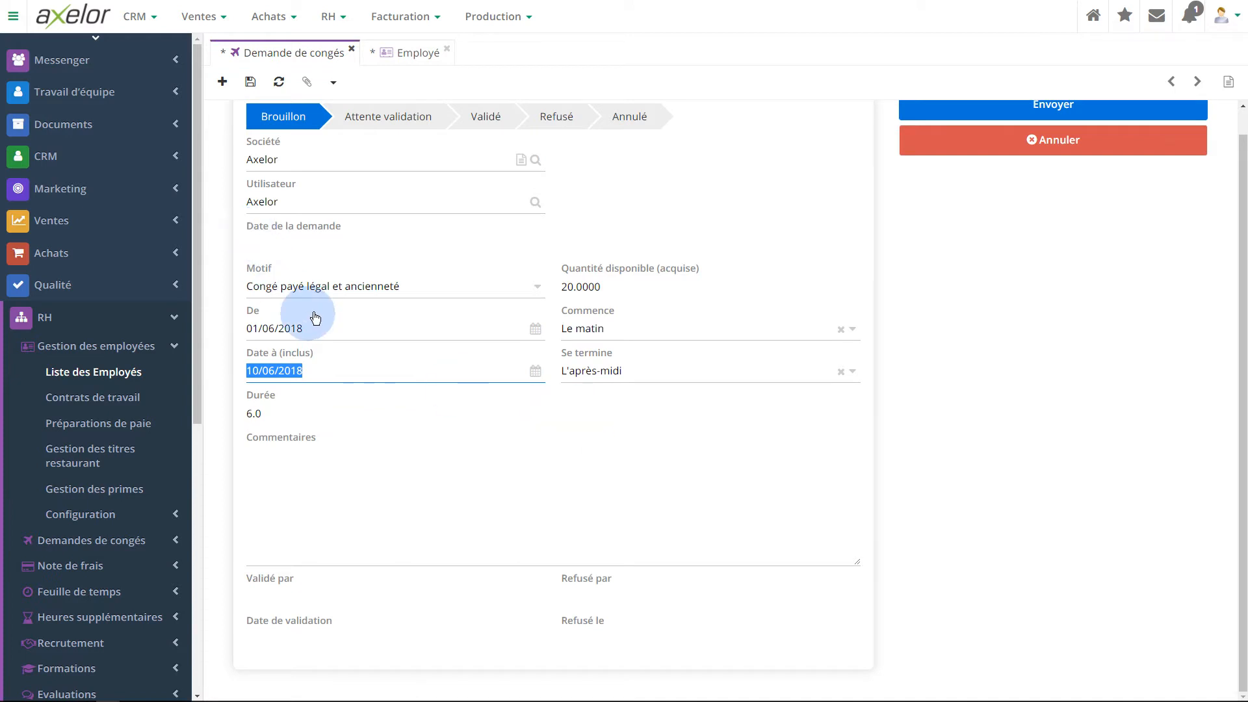
{"action": "left_click", "coordinate": [534, 333]}
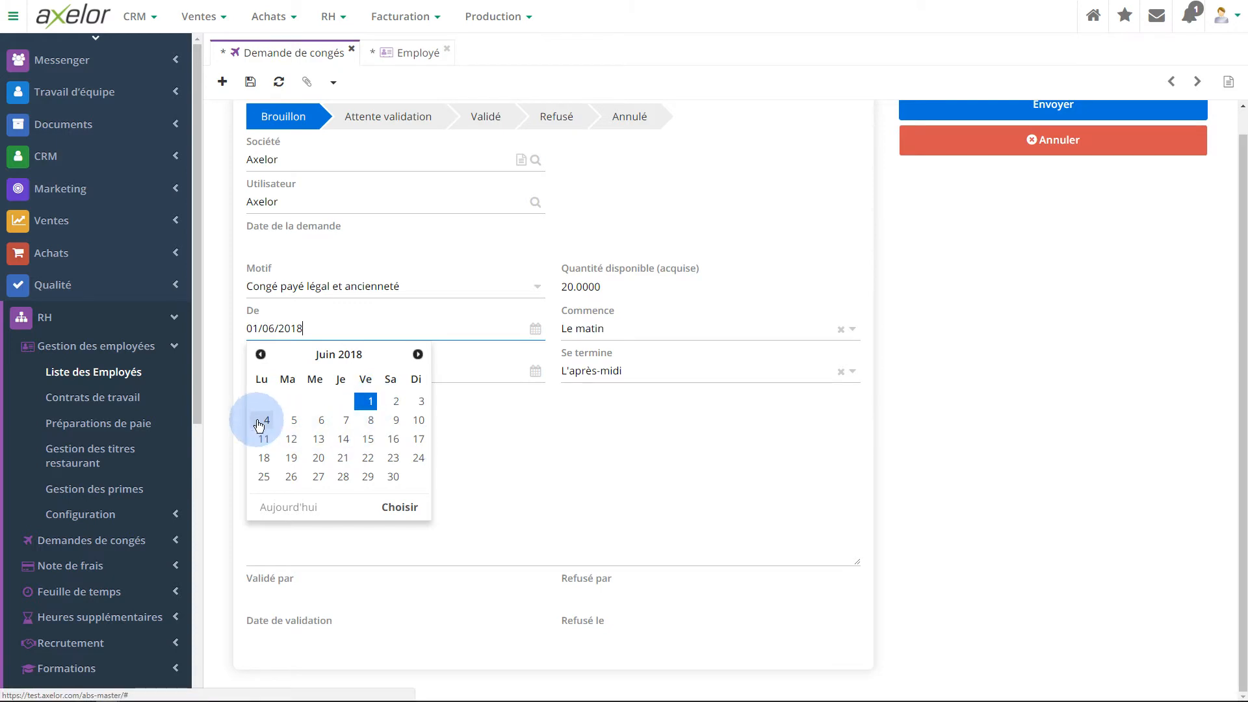
{"action": "left_click", "coordinate": [569, 428]}
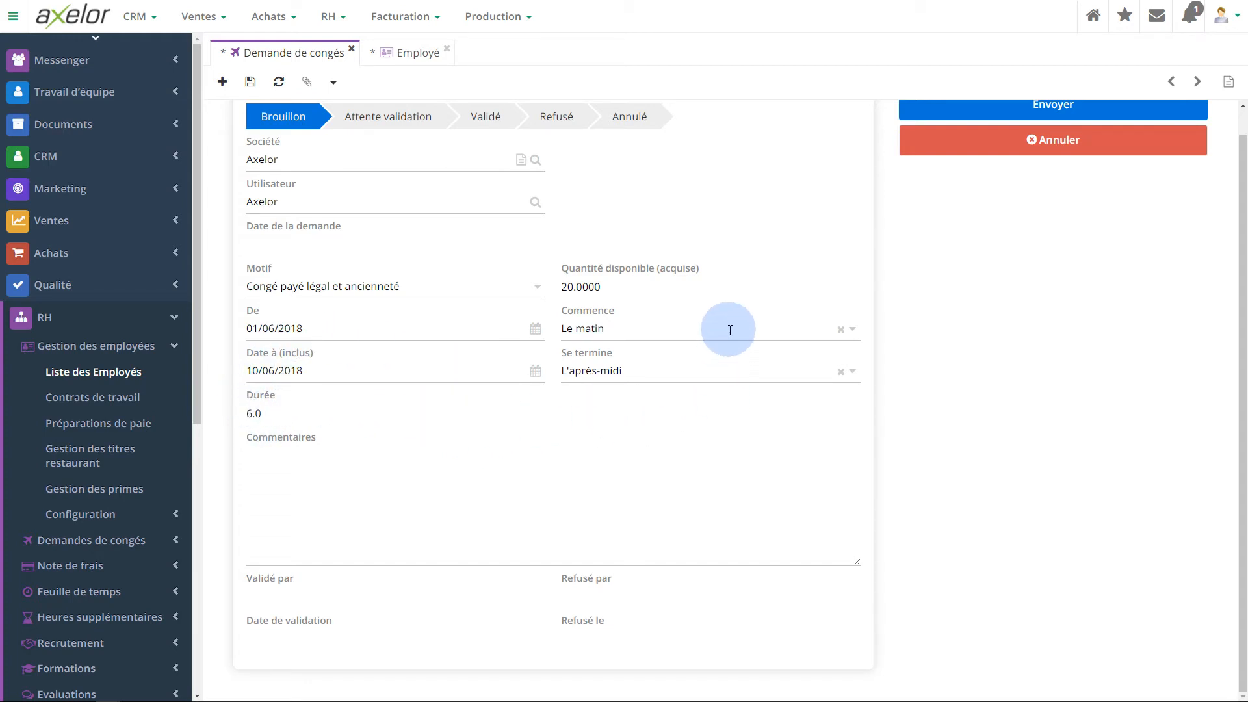
Try an afternoon start for the leave by setting Commence to L'après-midi, and restore it to Le matin
{"action": "left_click", "coordinate": [702, 323]}
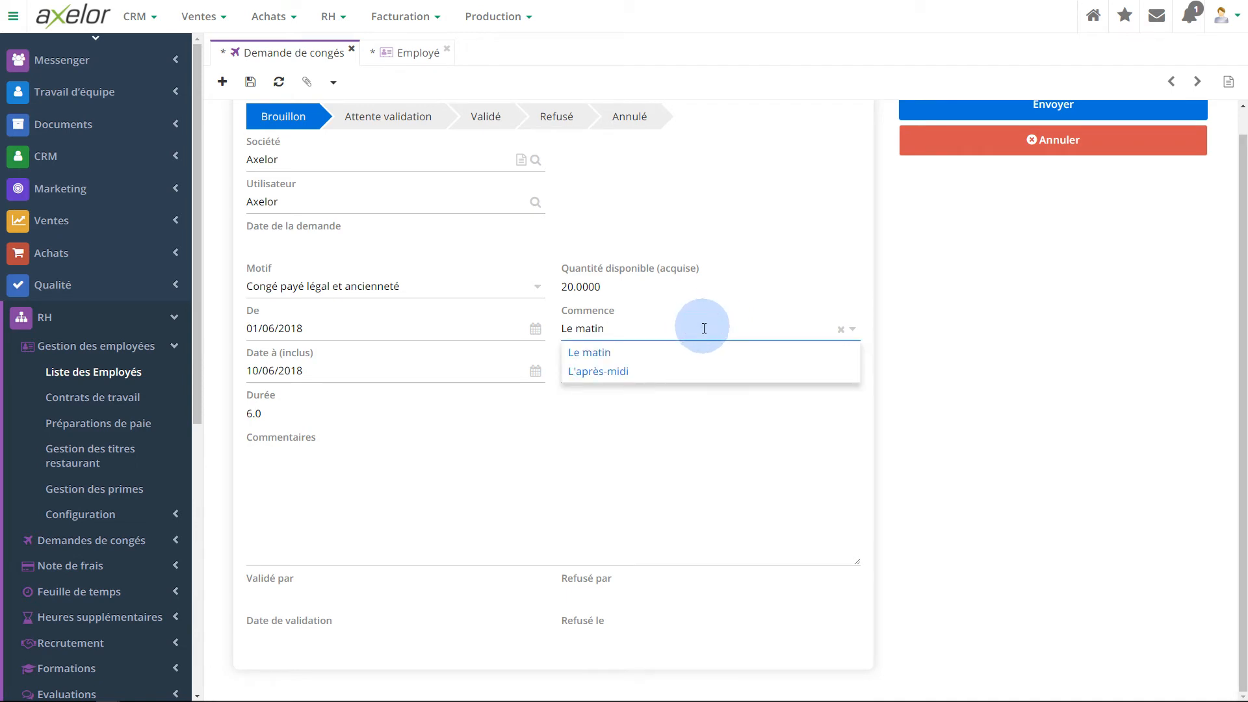
{"action": "left_click", "coordinate": [686, 371]}
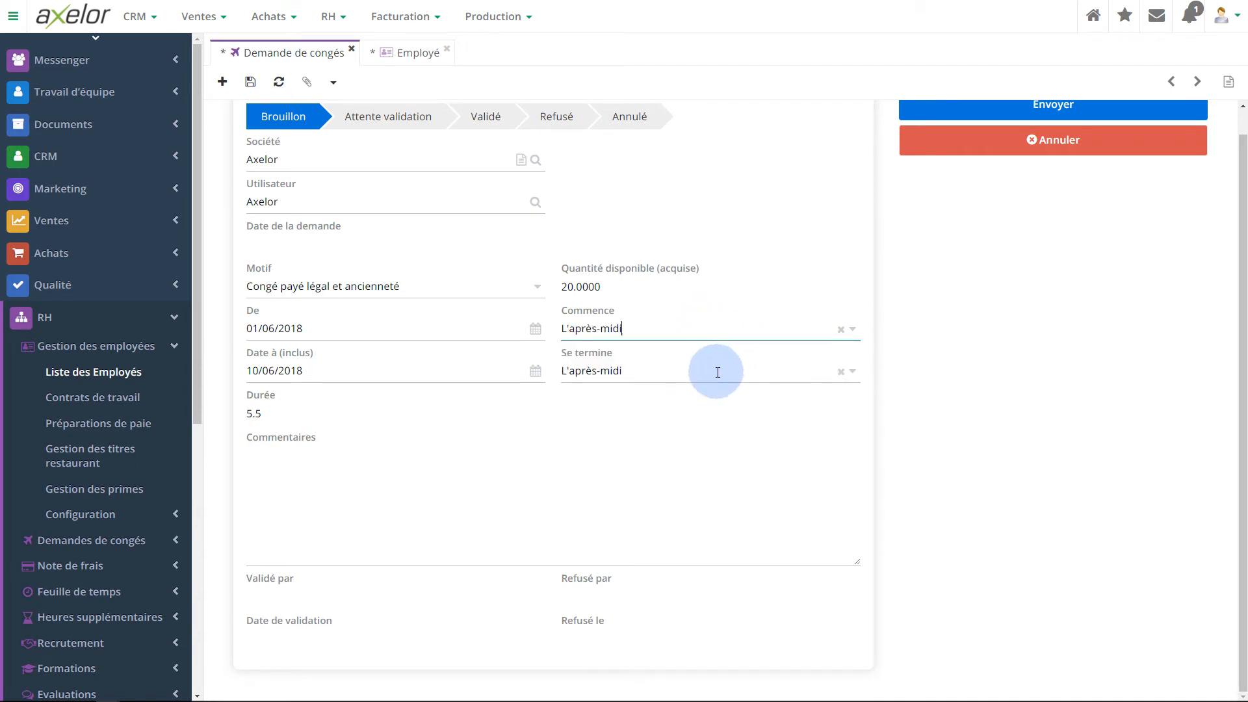
{"action": "left_click", "coordinate": [715, 376]}
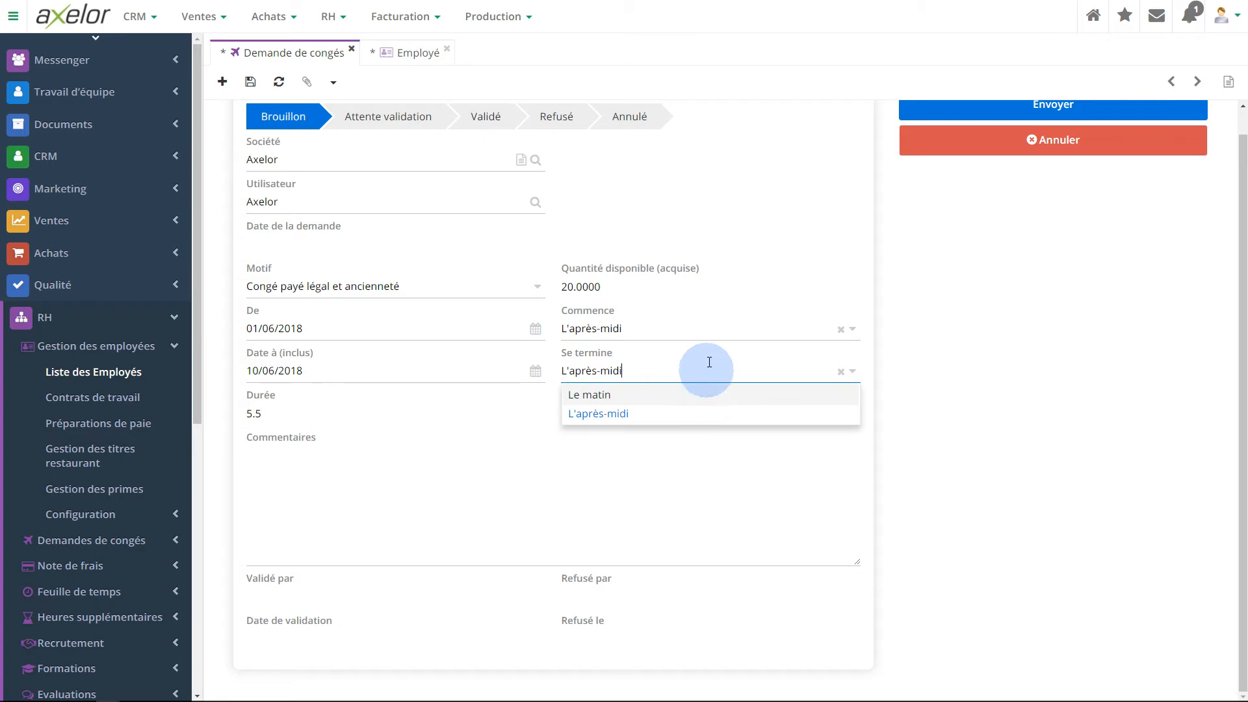
{"action": "left_click", "coordinate": [715, 326]}
{"action": "left_click", "coordinate": [651, 351]}
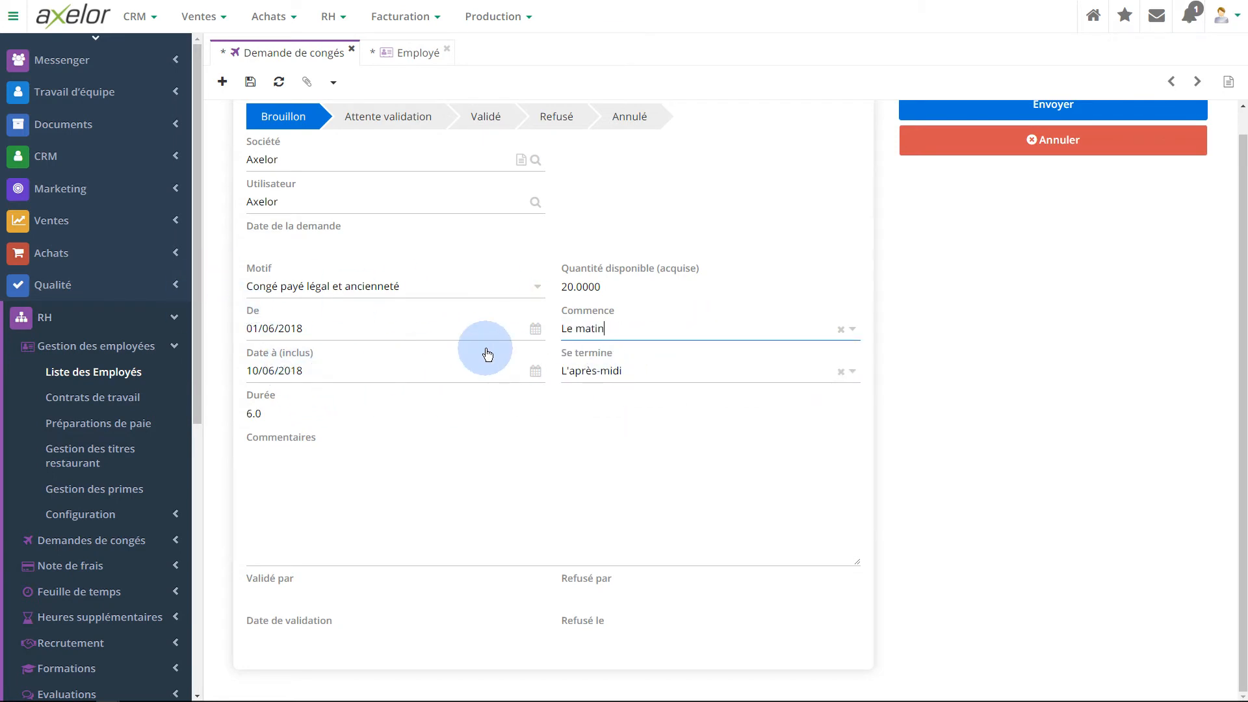
Send the completed leave request for validation and approve it
{"action": "scroll", "coordinate": [893, 544], "scroll_direction": "up", "scroll_amount": 1}
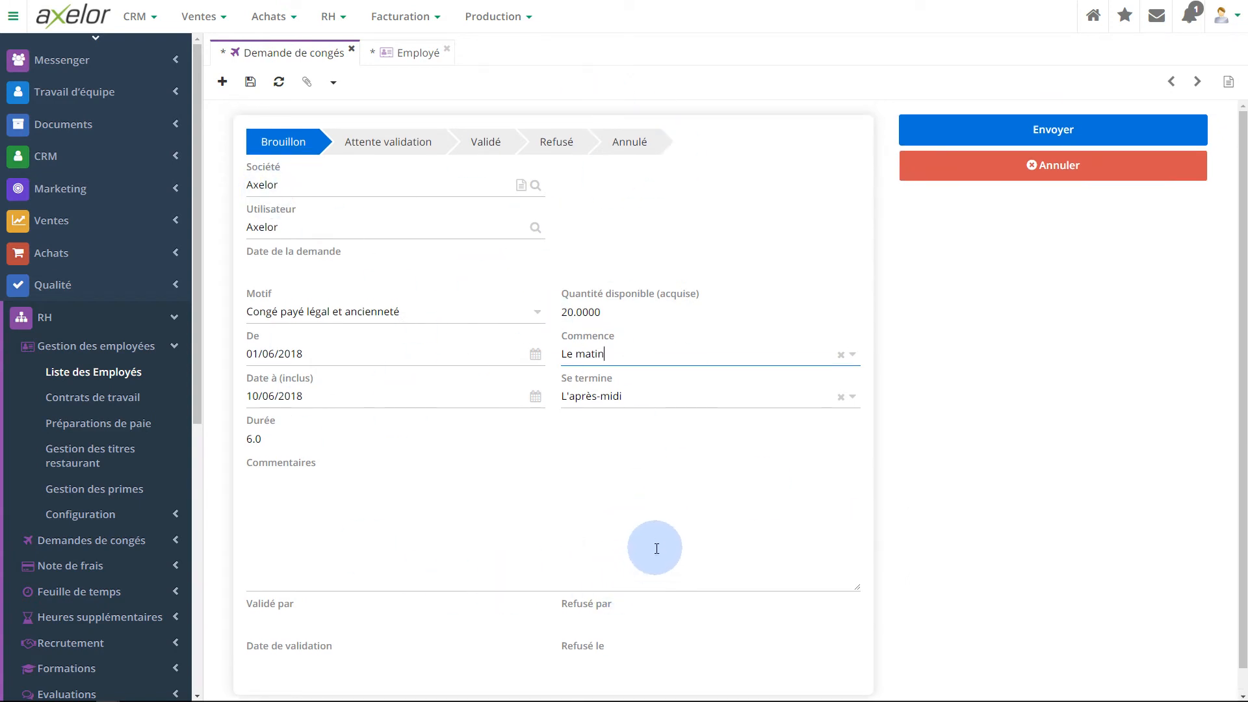
{"action": "left_click", "coordinate": [522, 524]}
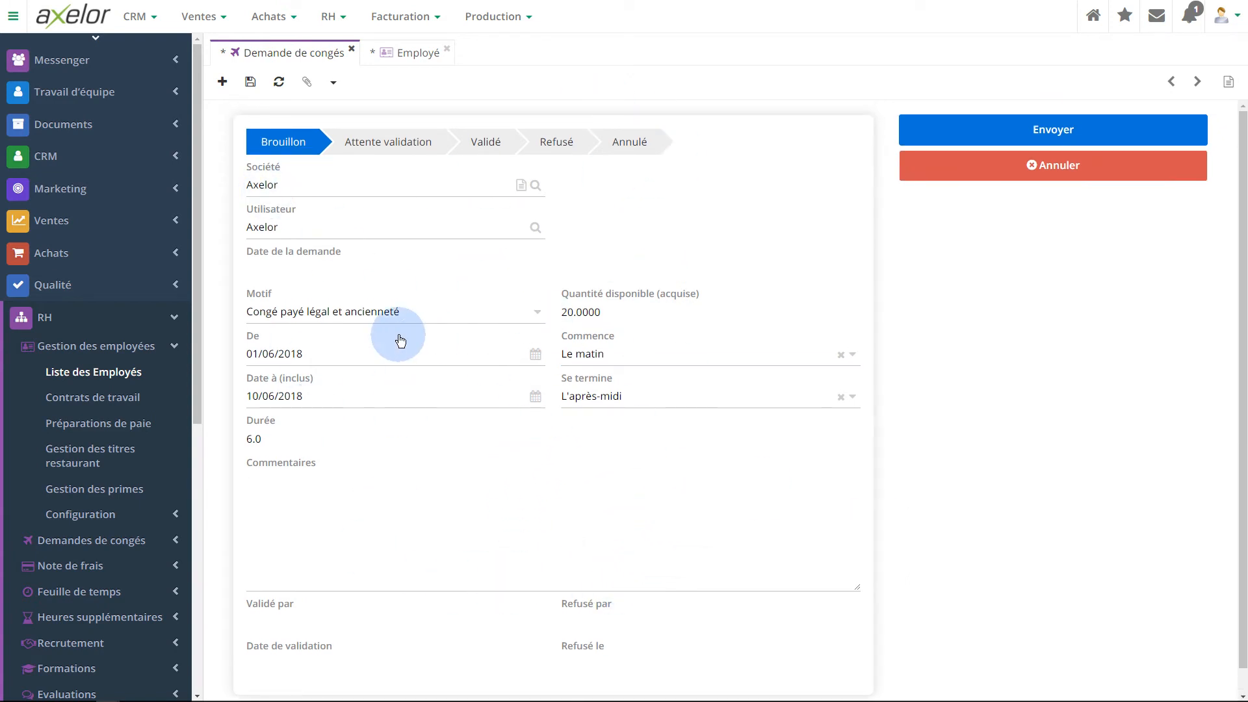
{"action": "left_click", "coordinate": [1035, 132]}
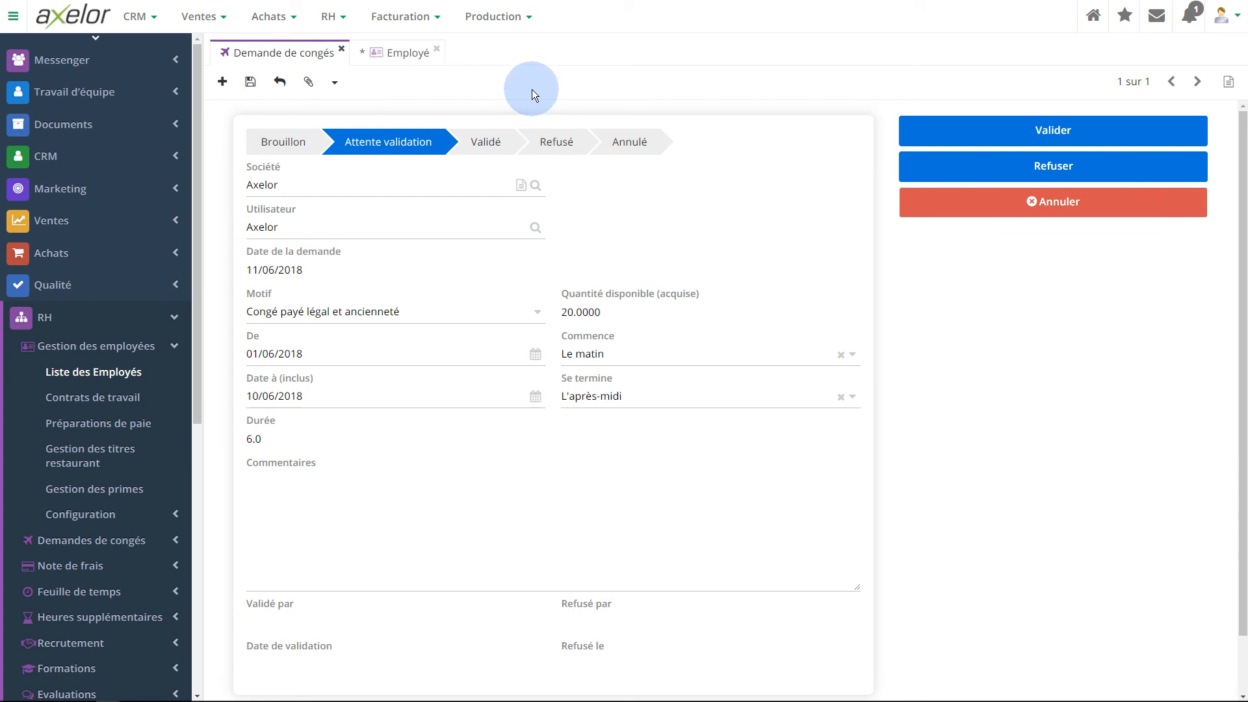
{"action": "scroll", "coordinate": [825, 376], "scroll_direction": "down", "scroll_amount": 1}
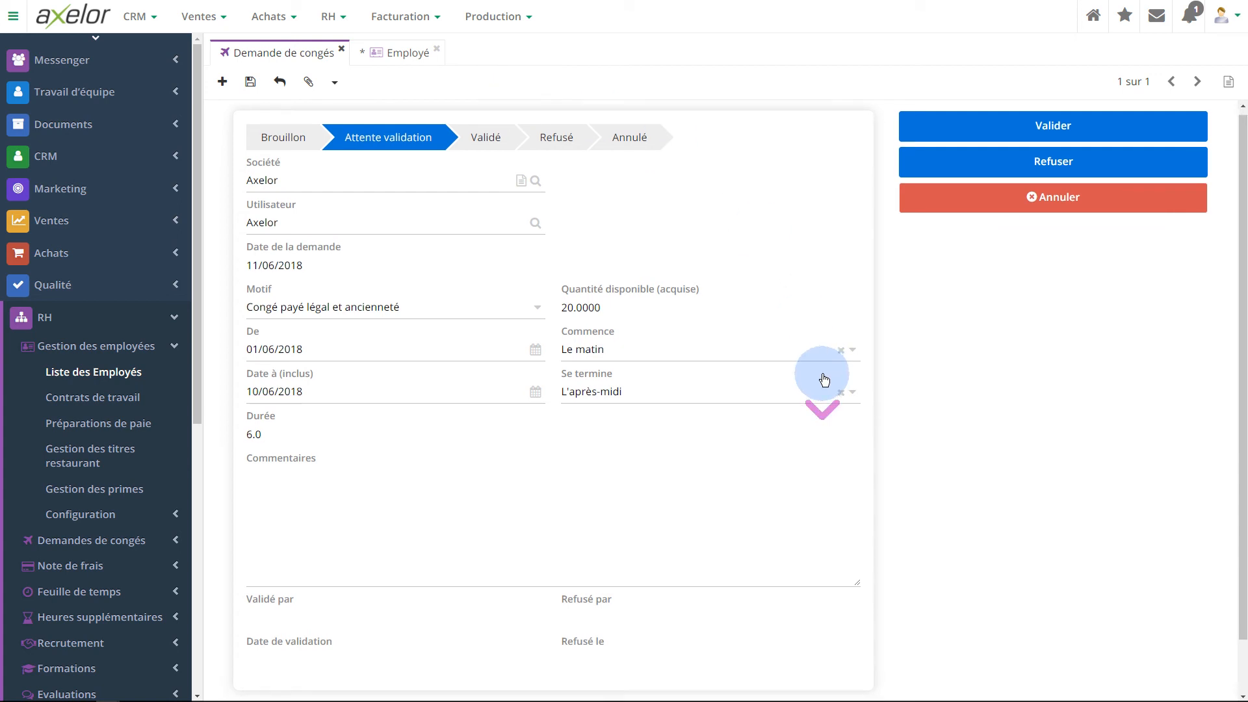
{"action": "scroll", "coordinate": [871, 443], "scroll_direction": "up", "scroll_amount": 1}
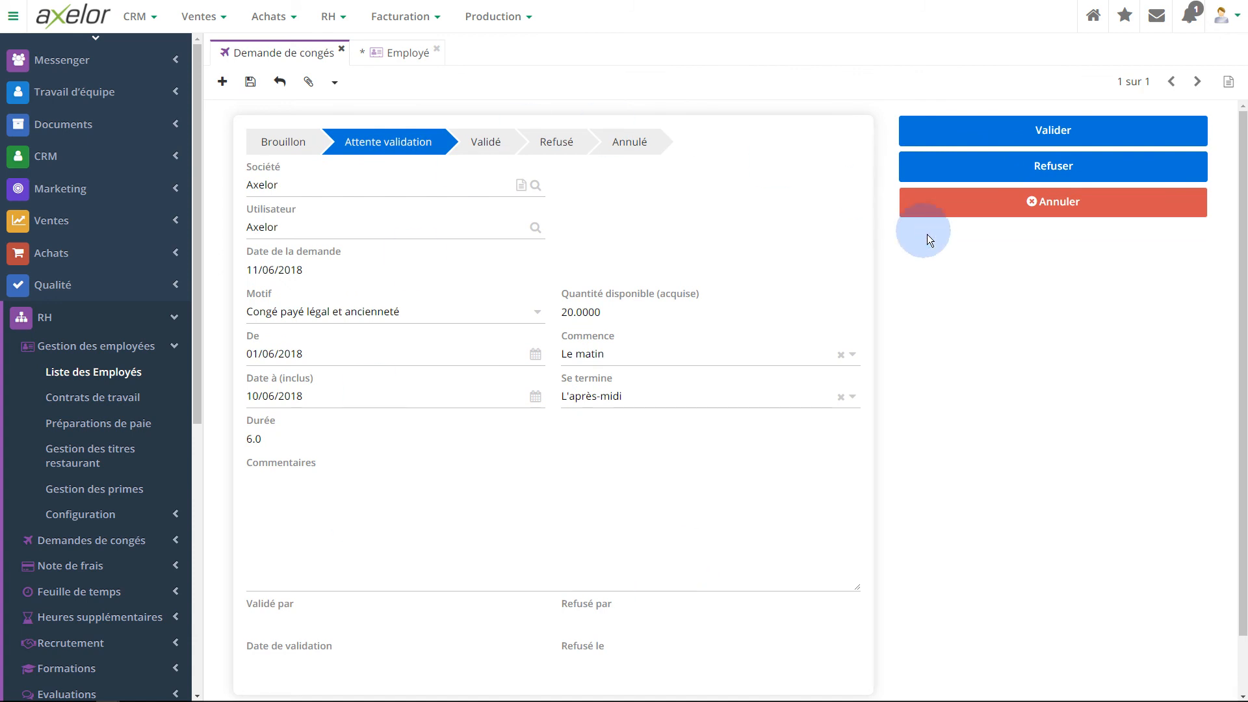
{"action": "left_click", "coordinate": [1053, 132]}
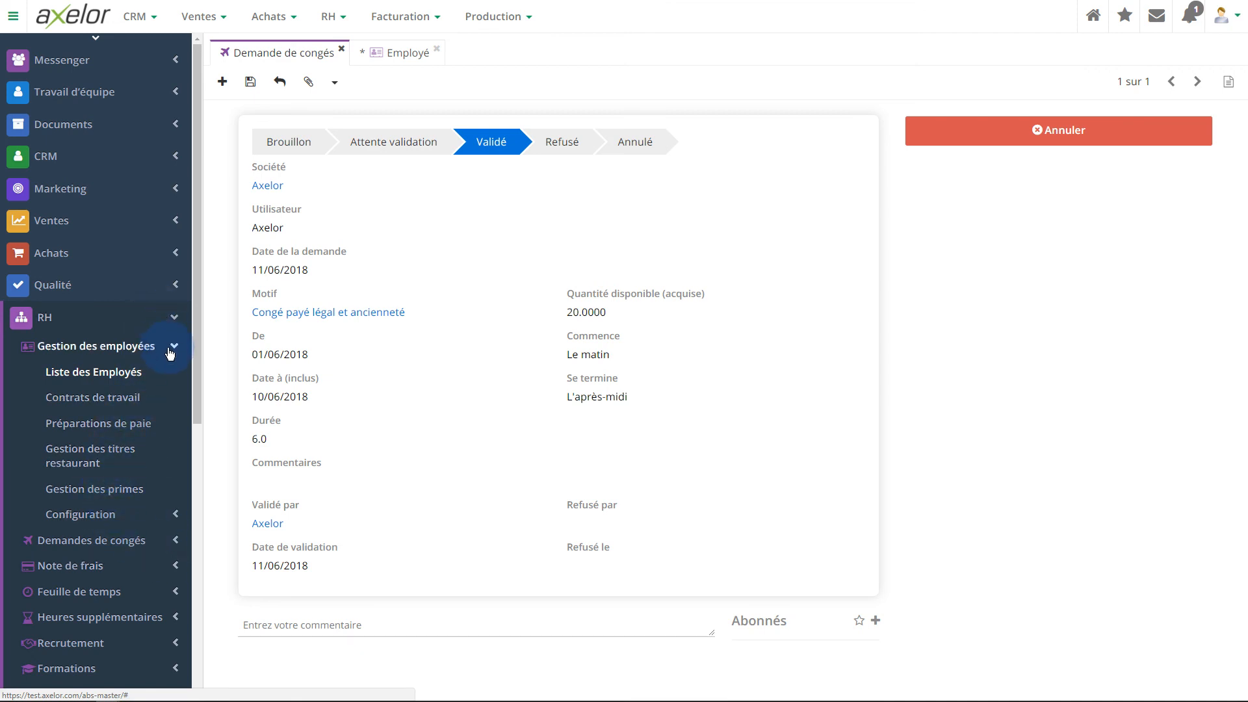
Open the absence calendar of the leave requests and display the month of June 2018
{"action": "left_click", "coordinate": [160, 540]}
{"action": "left_click", "coordinate": [136, 419]}
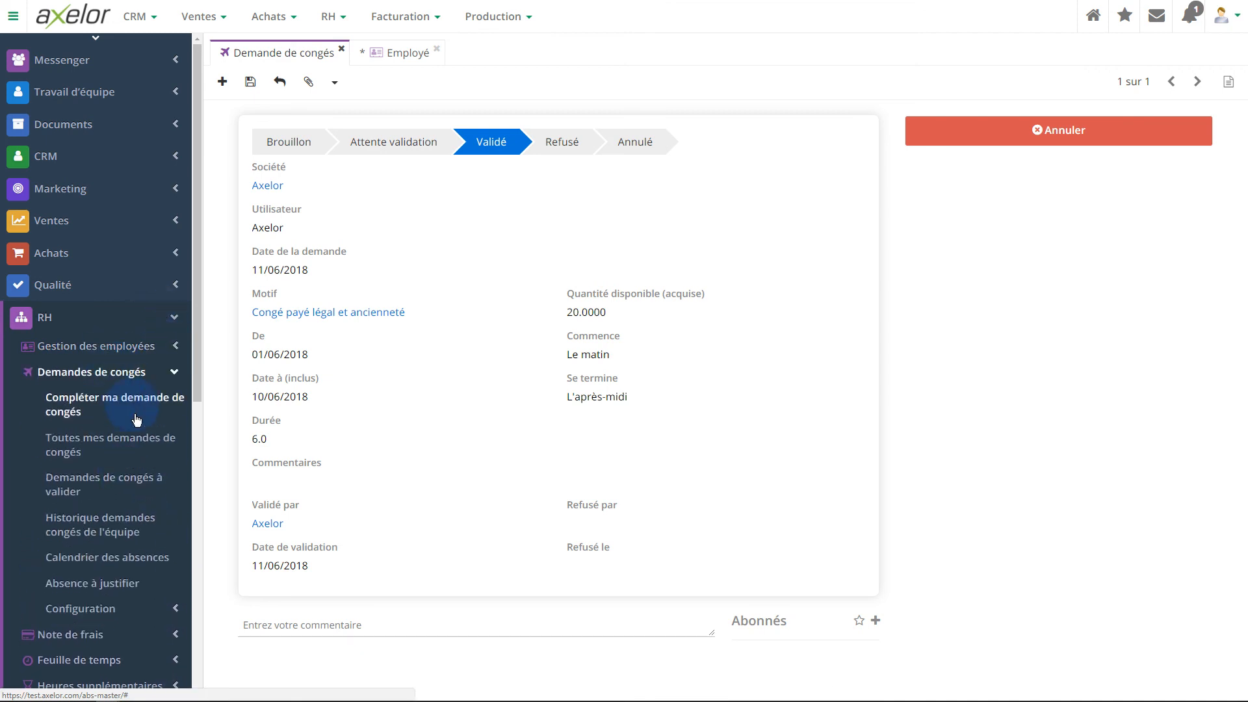
{"action": "left_click", "coordinate": [102, 564]}
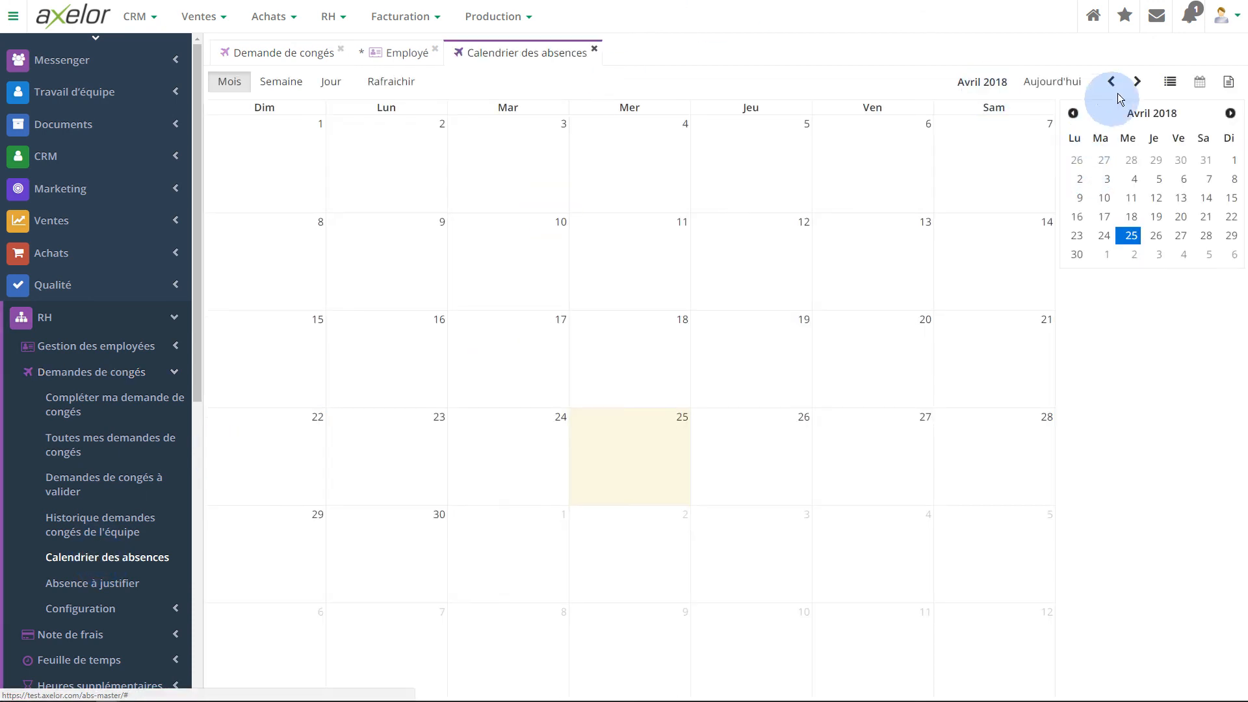
{"action": "left_click", "coordinate": [1137, 82]}
{"action": "left_click", "coordinate": [1137, 81]}
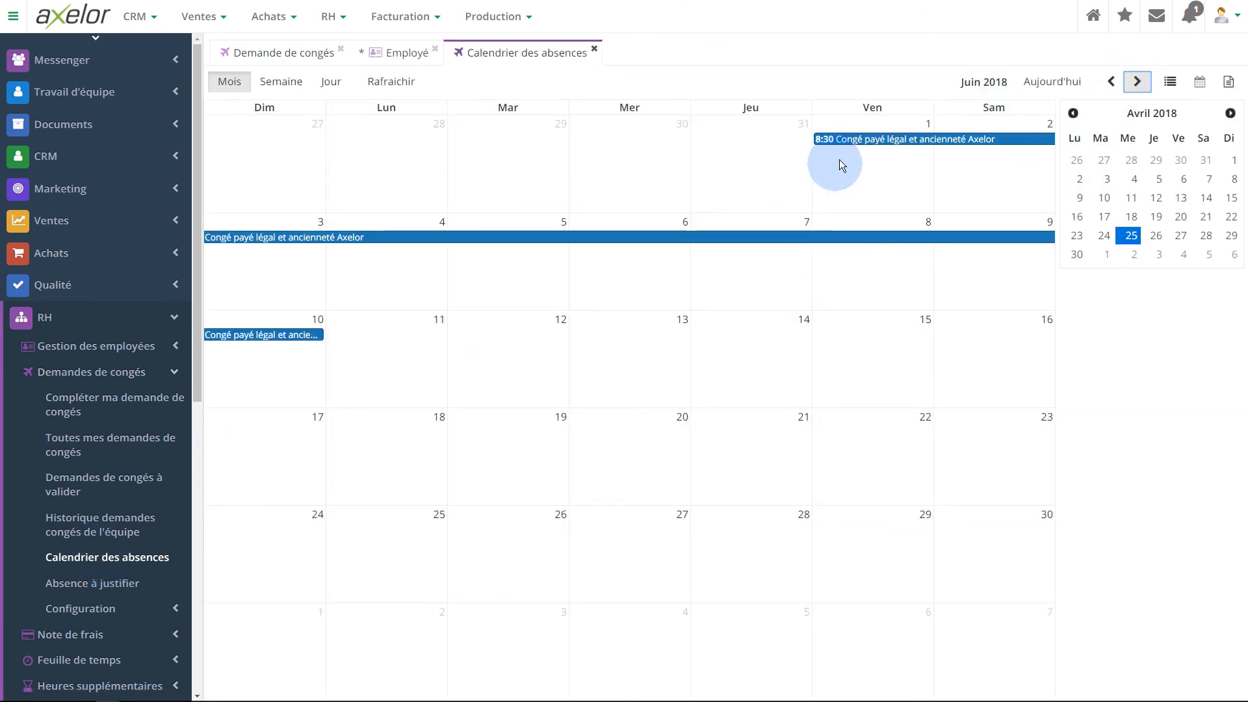